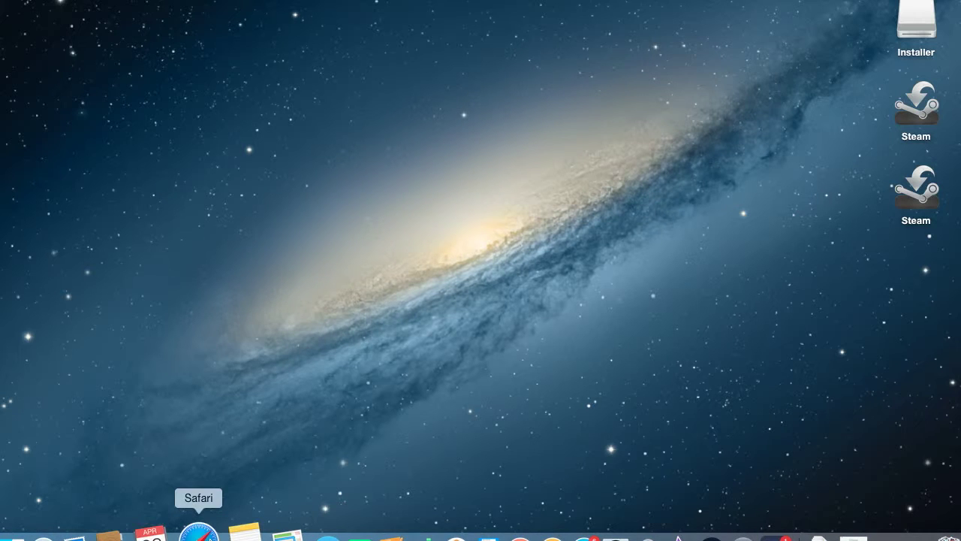
Search the web for 'steam' in Safari, removing the steam.org auto-completion.
click(198, 534)
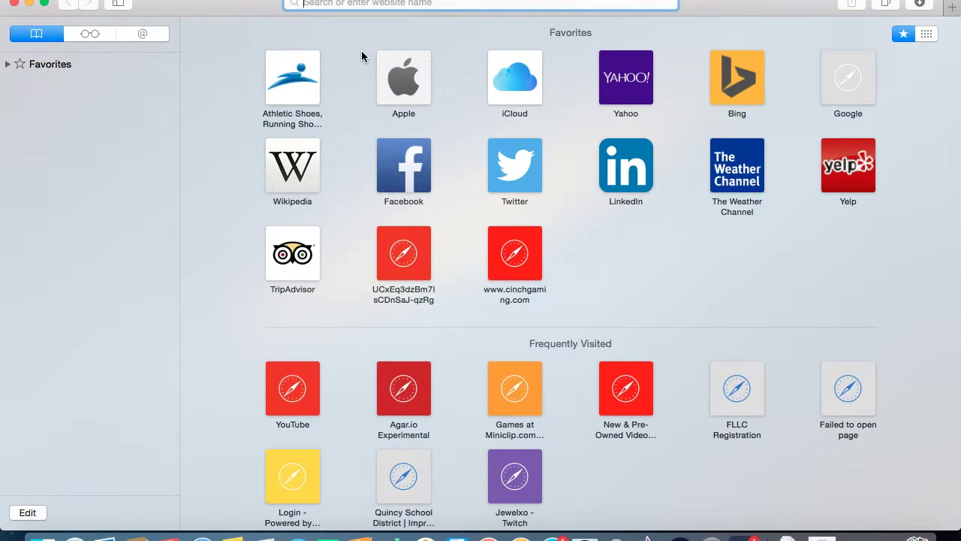
text(sta)
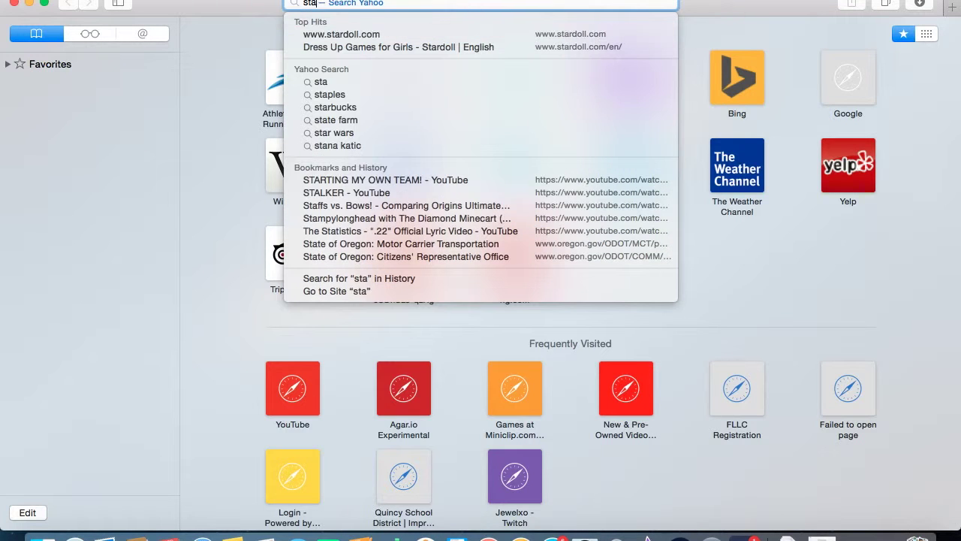
key(BackSpace)
text(eam)
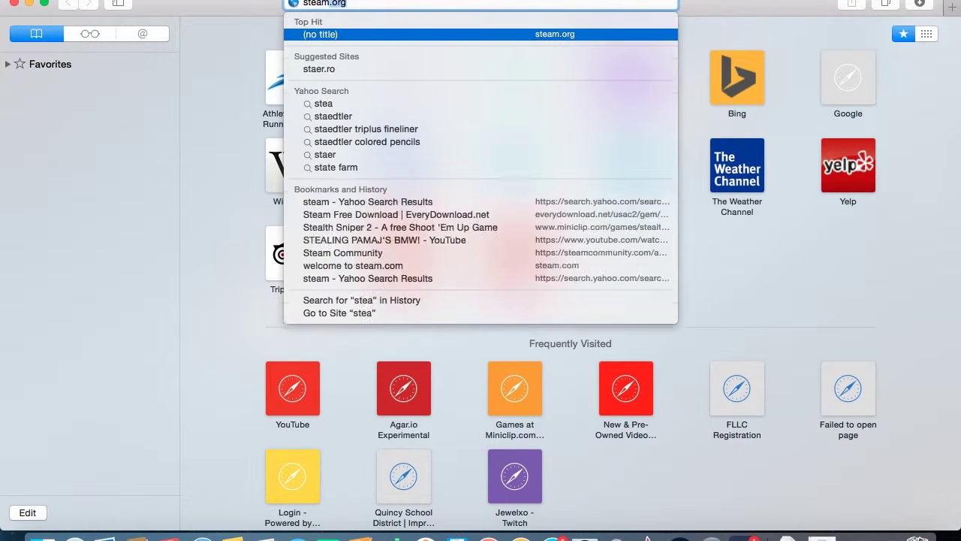
key(BackSpace)
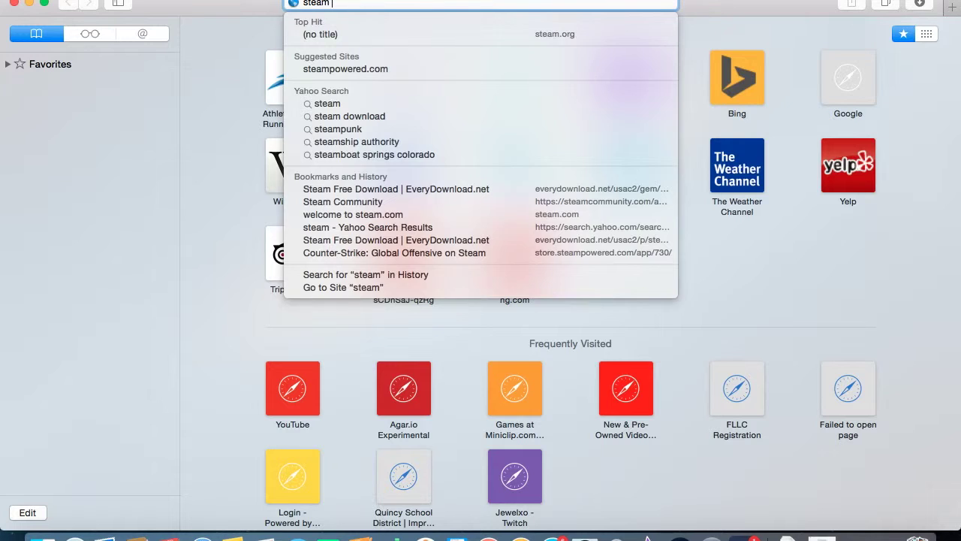
key(Return)
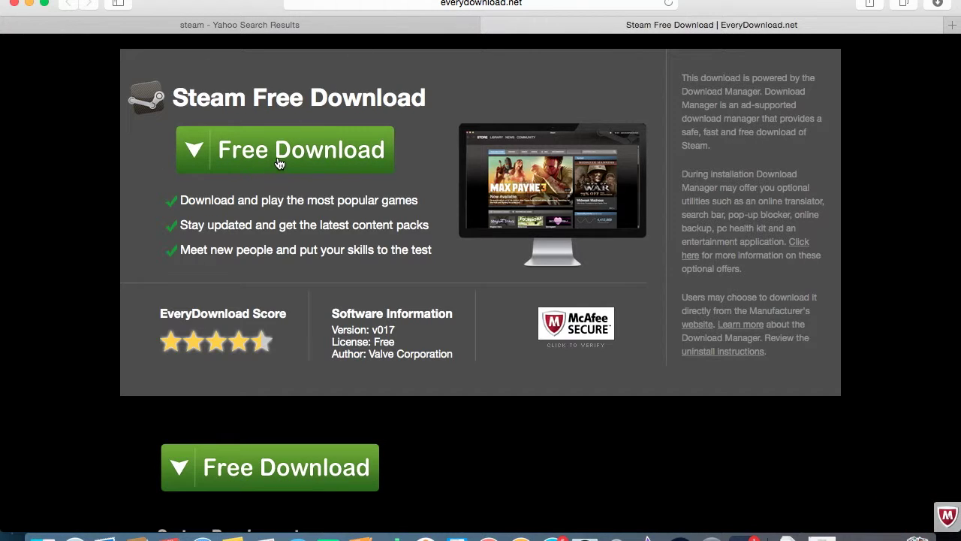
Download the Steam installer from EveryDownload and show Steam_Setup-3.dmg in Downloads.
click(248, 154)
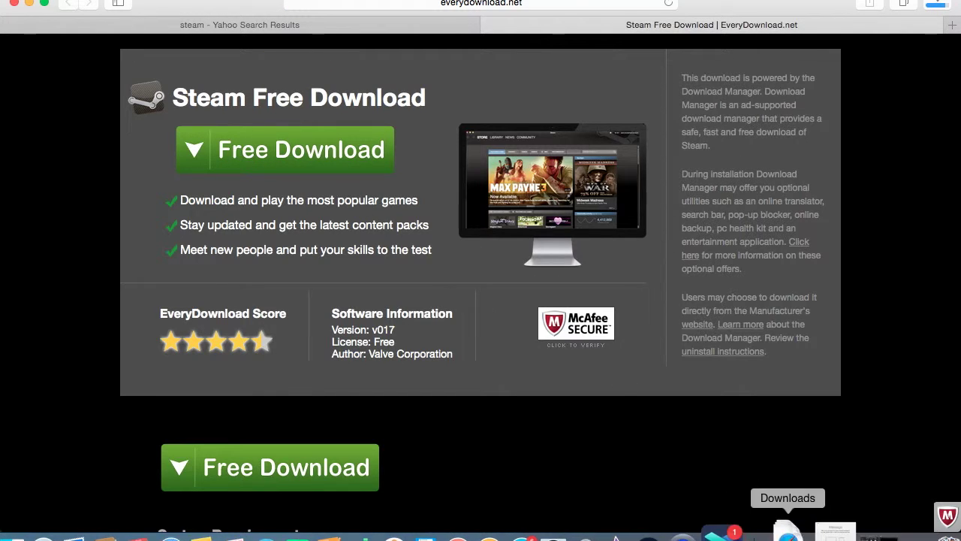
click(787, 530)
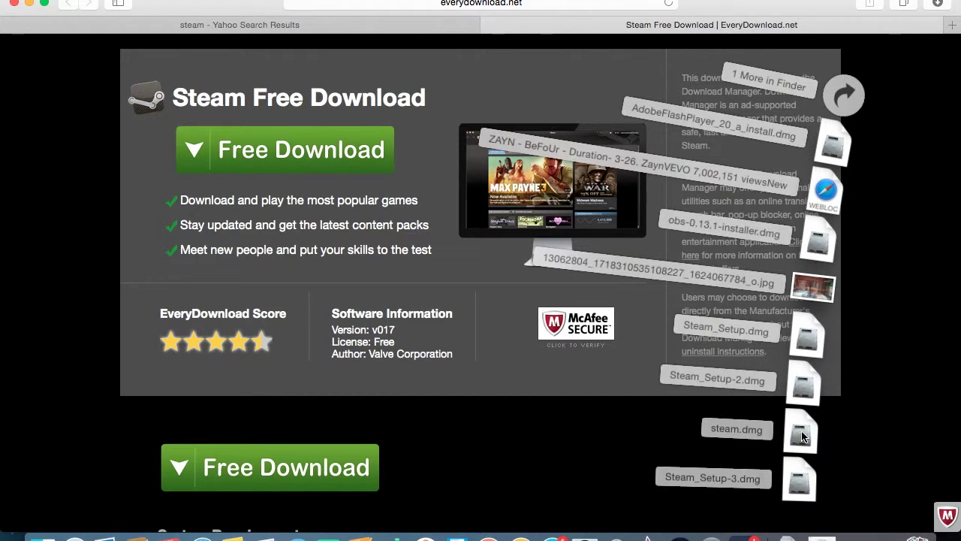
Open Steam_Setup-3.dmg and launch its Installer, confirming it may open.
click(798, 478)
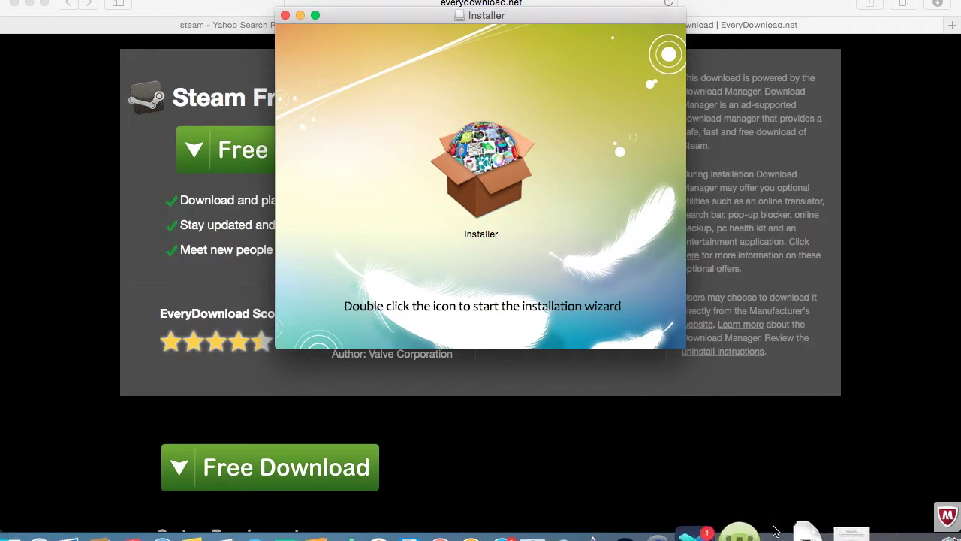
double_click(490, 165)
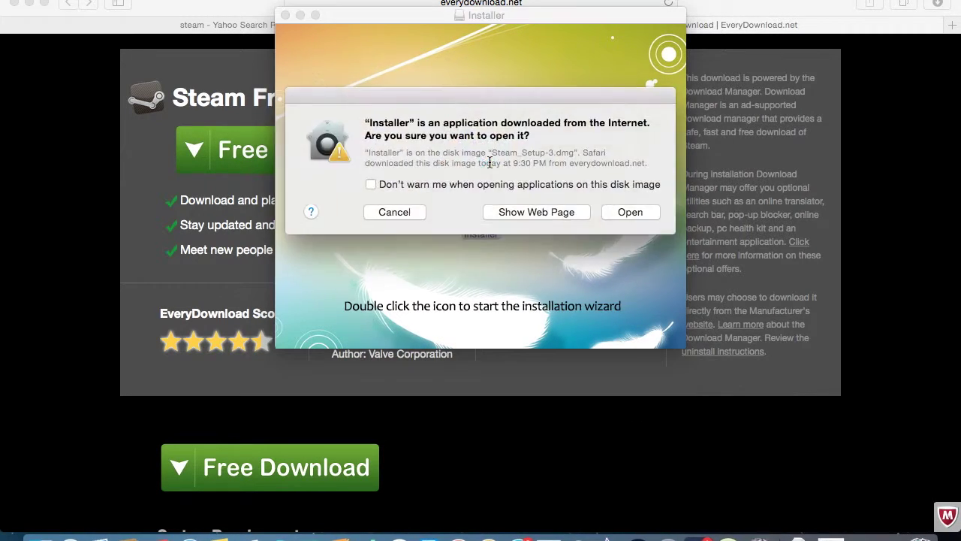
click(623, 210)
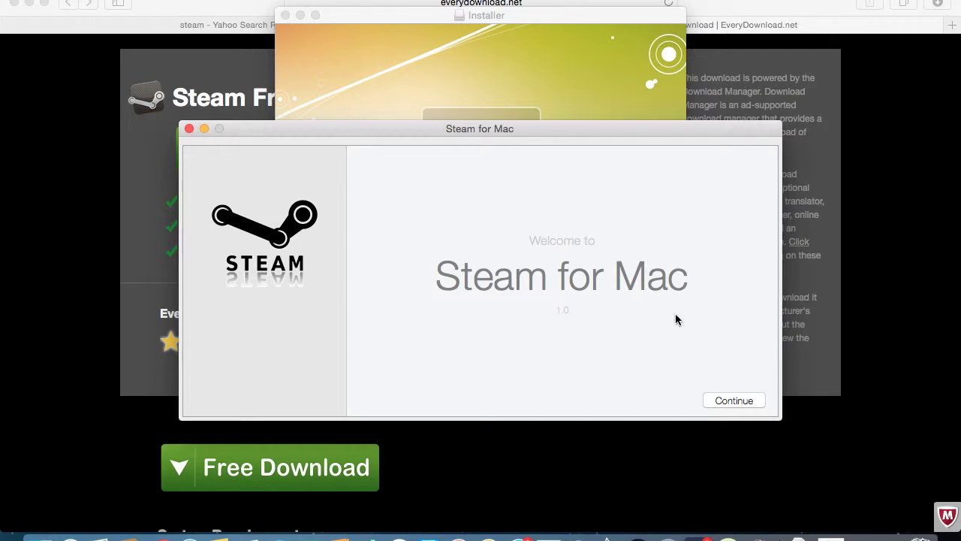
Run the installer to completion, declining the Aurora HDR trial and dismissing the threat warning.
click(736, 401)
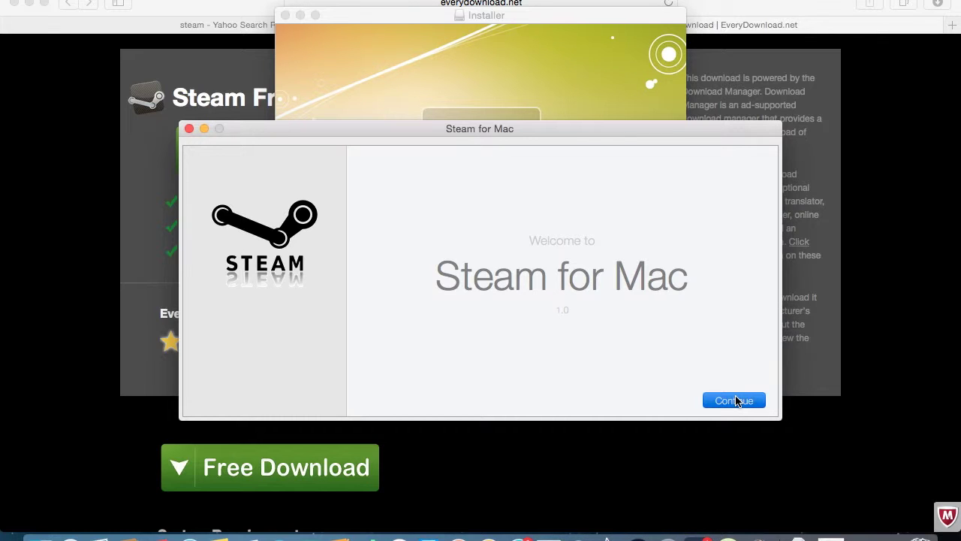
click(736, 401)
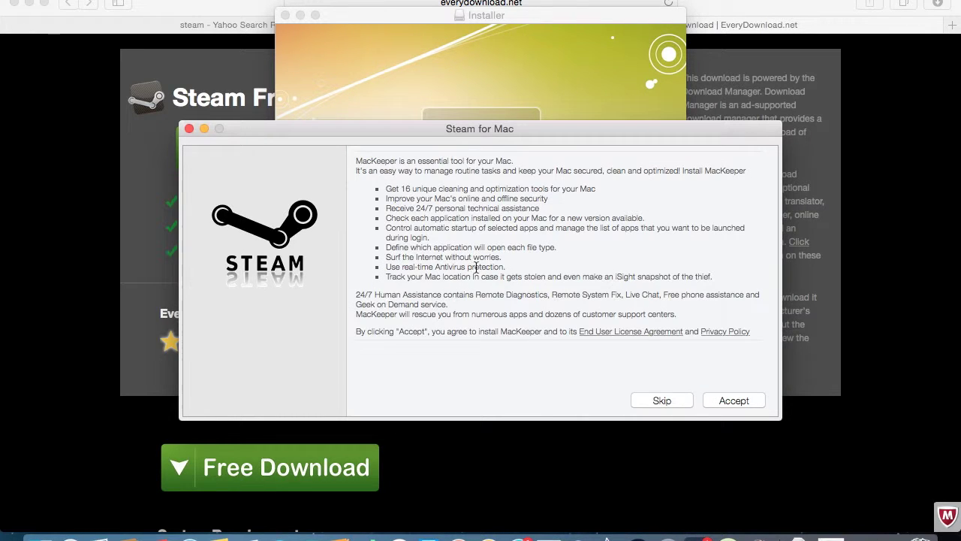
click(723, 400)
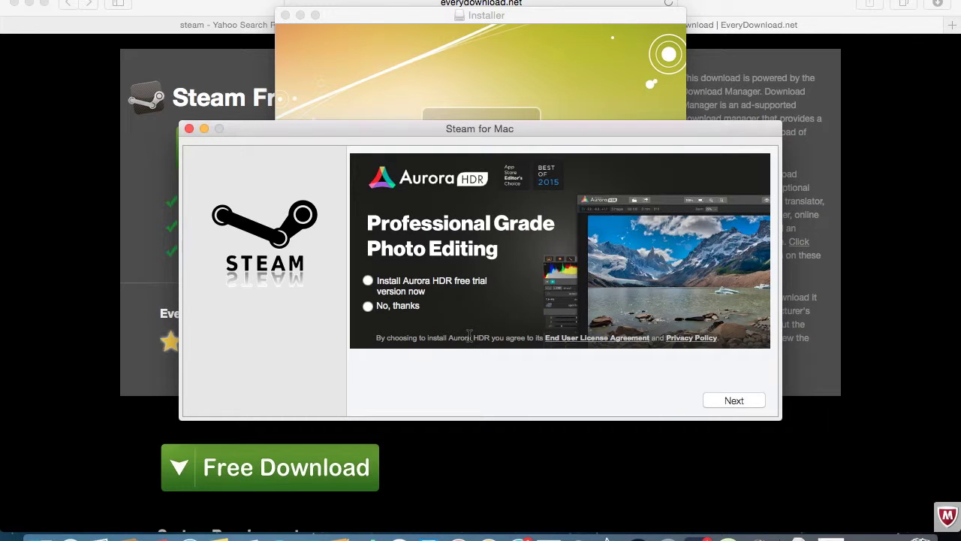
click(368, 307)
click(736, 399)
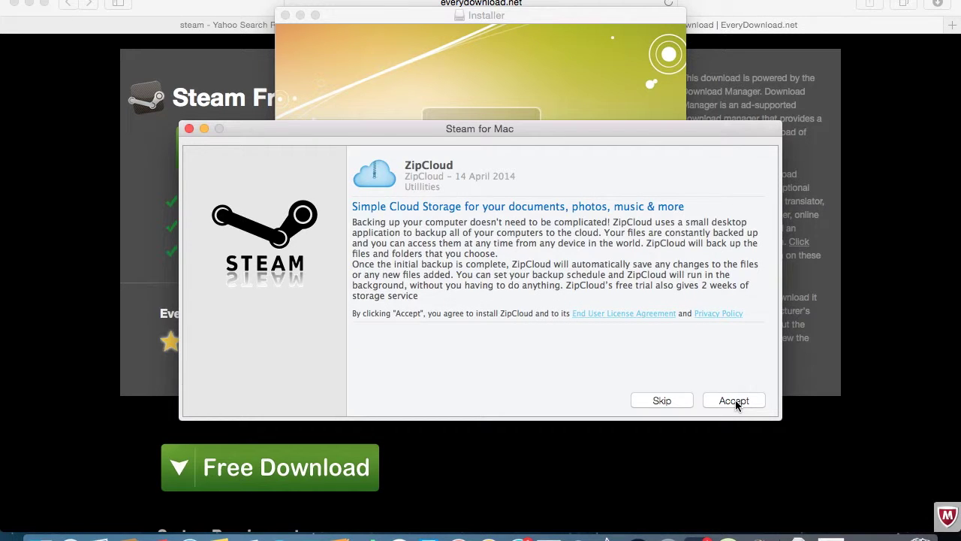
click(735, 400)
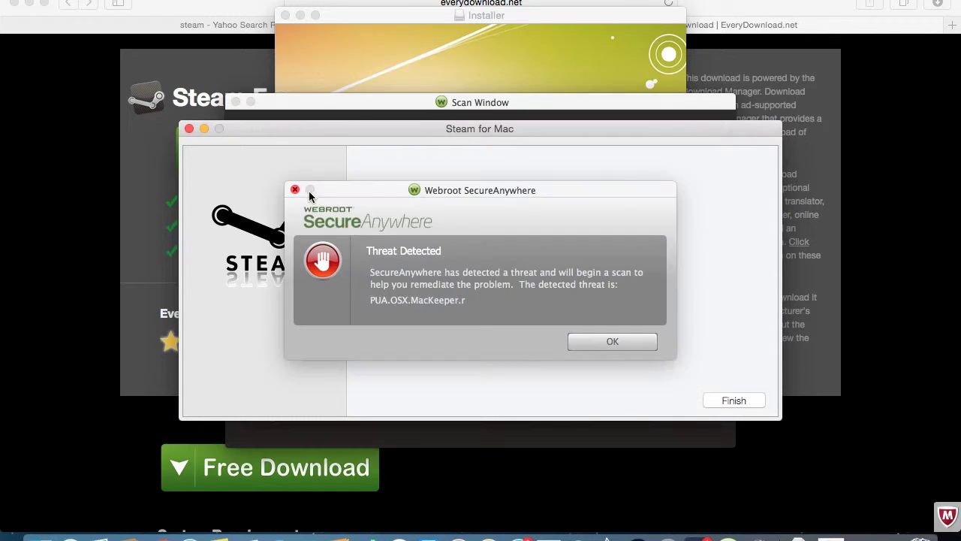
click(298, 191)
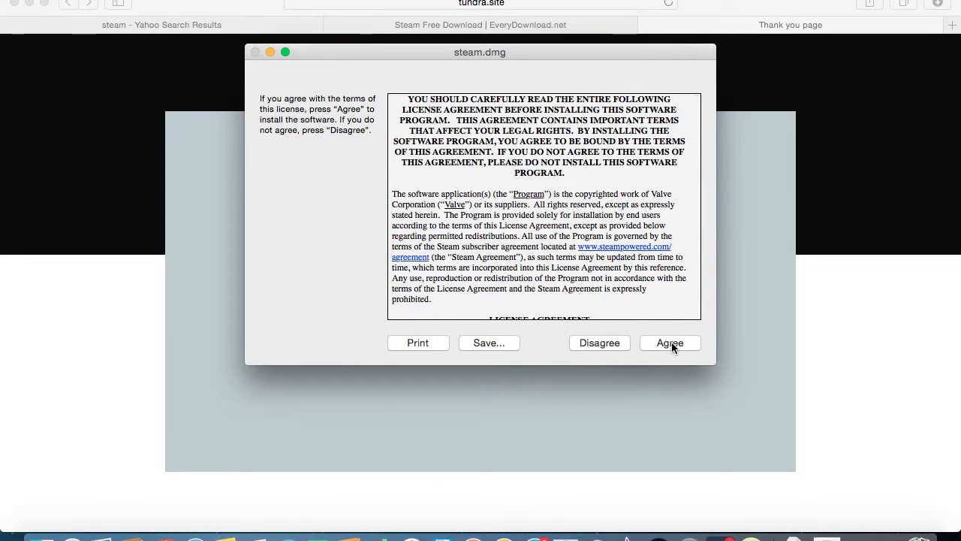
Accept the Steam licence and copy Steam to Applications, keeping the existing newer version.
click(670, 343)
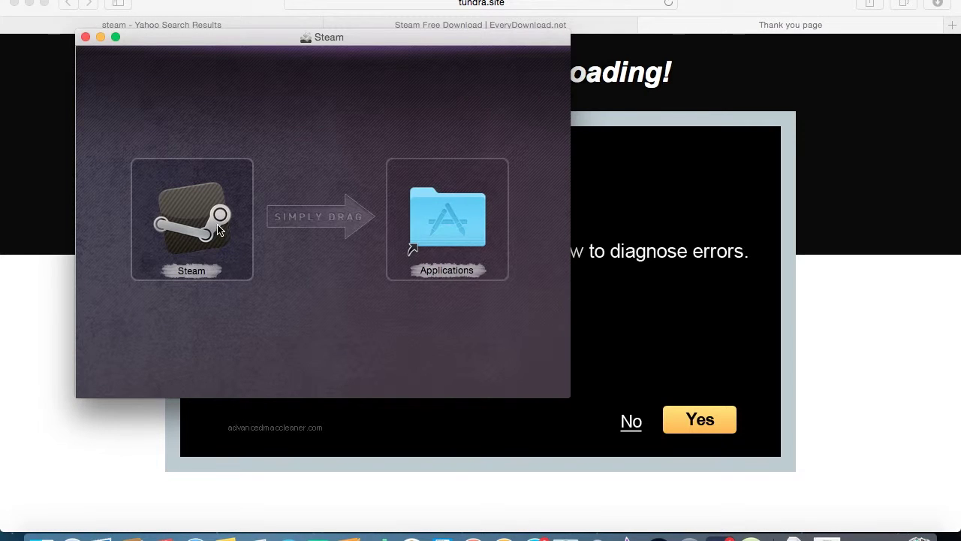
drag(219, 230, 462, 235)
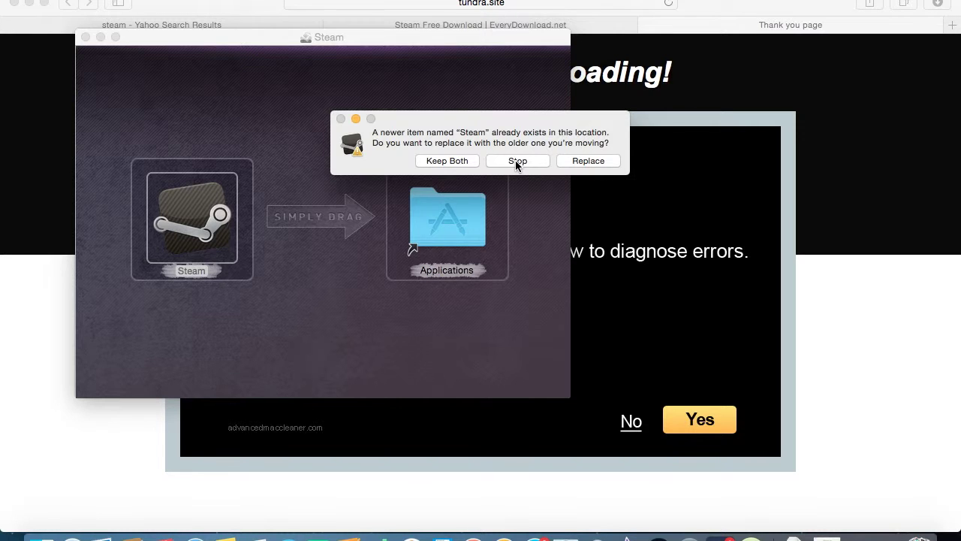
click(517, 161)
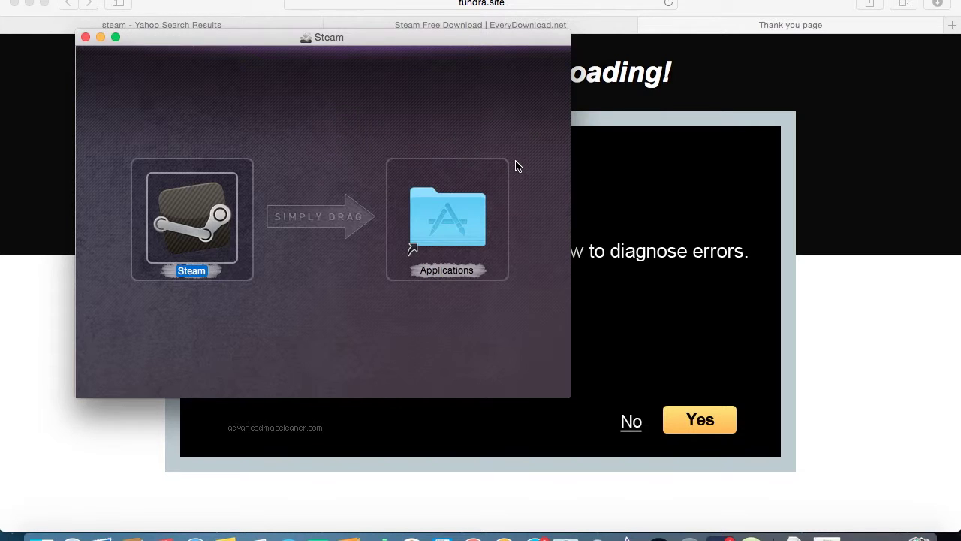
Close the Steam and Installer disk image windows and the Safari window.
click(85, 38)
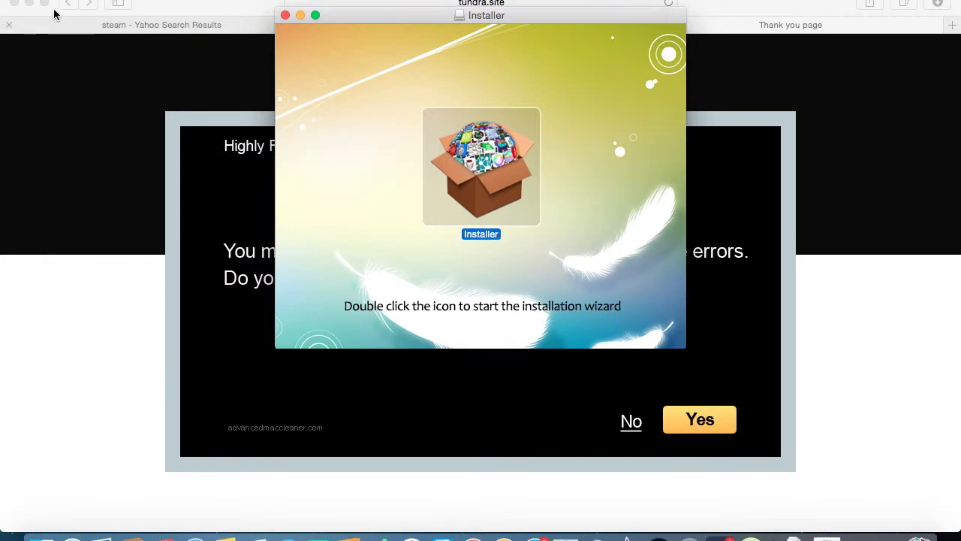
click(286, 15)
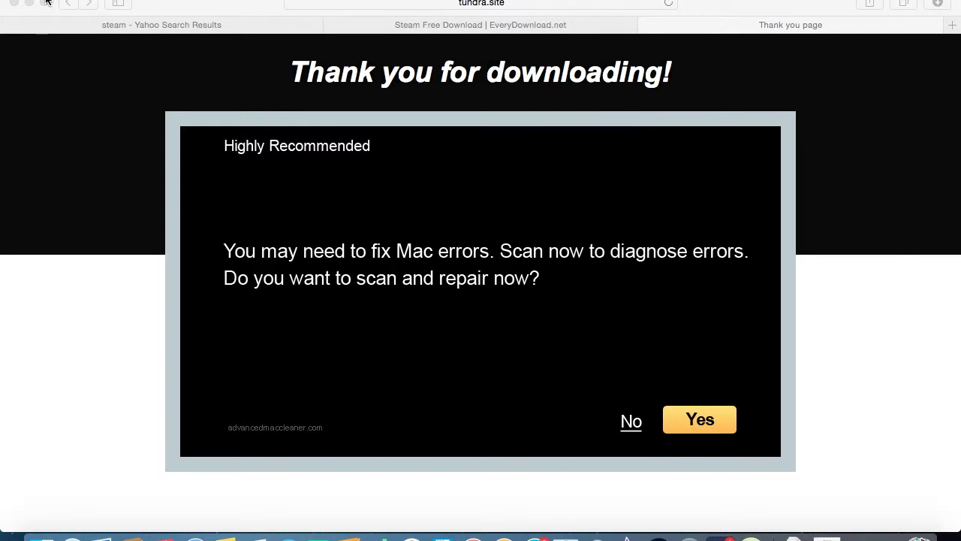
click(13, 5)
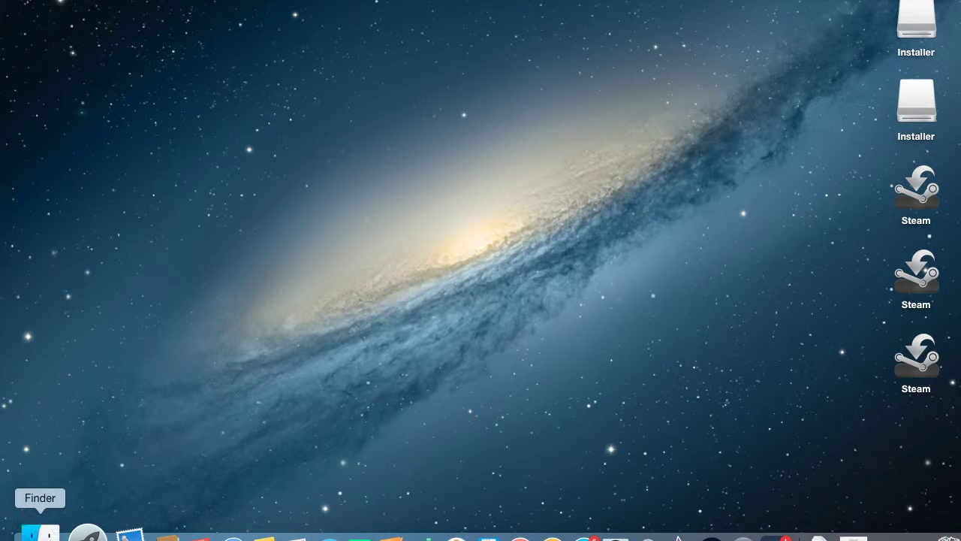
Open Applications in Finder, search Spotlight for 'applications', and select the Steam app.
click(39, 532)
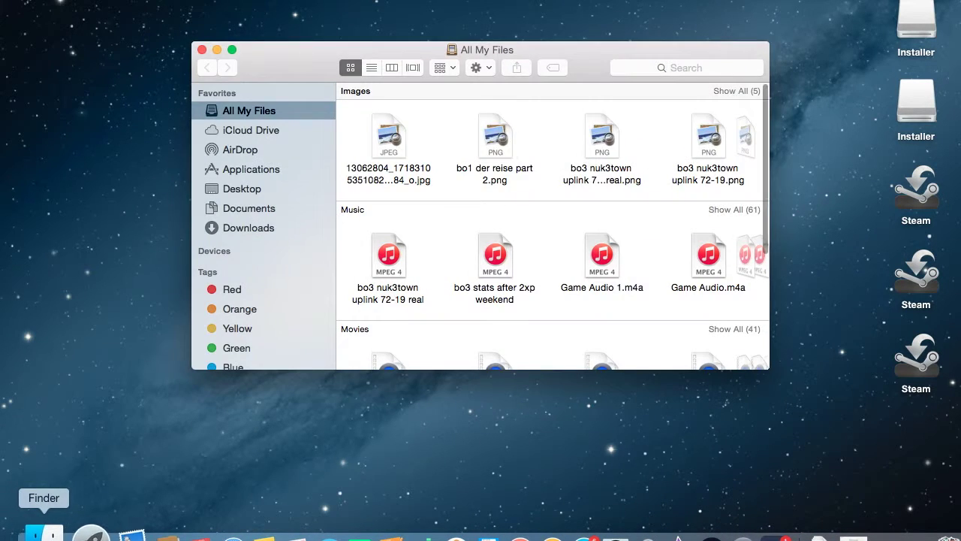
click(251, 169)
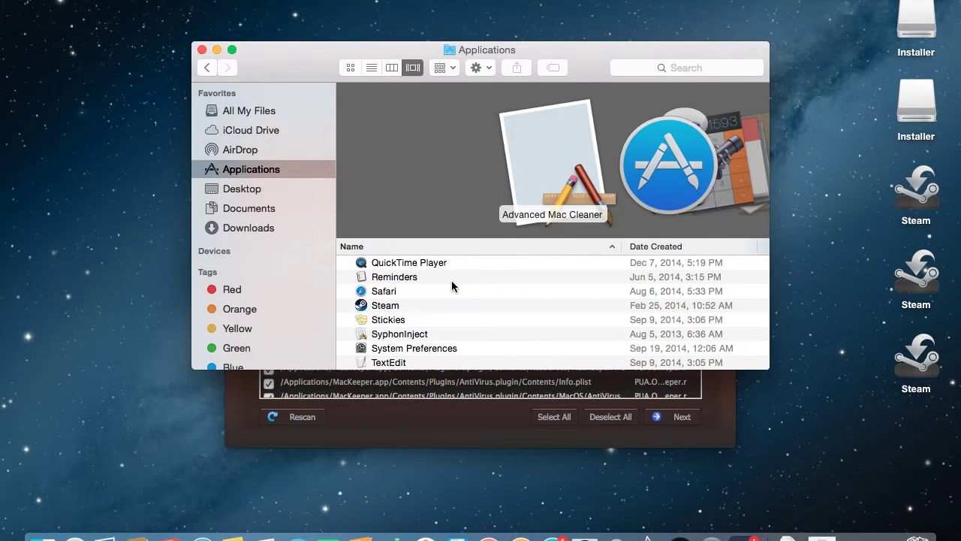
key(super+space)
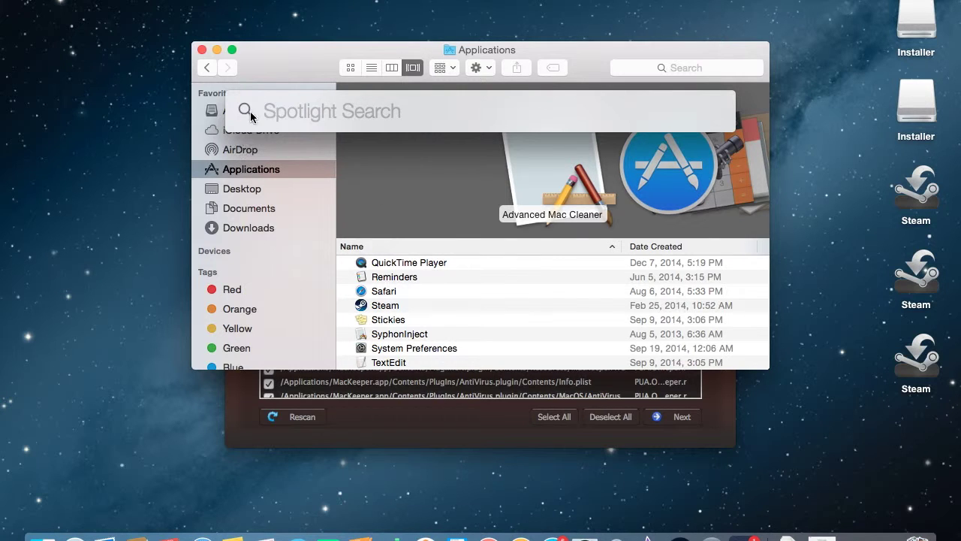
text(app)
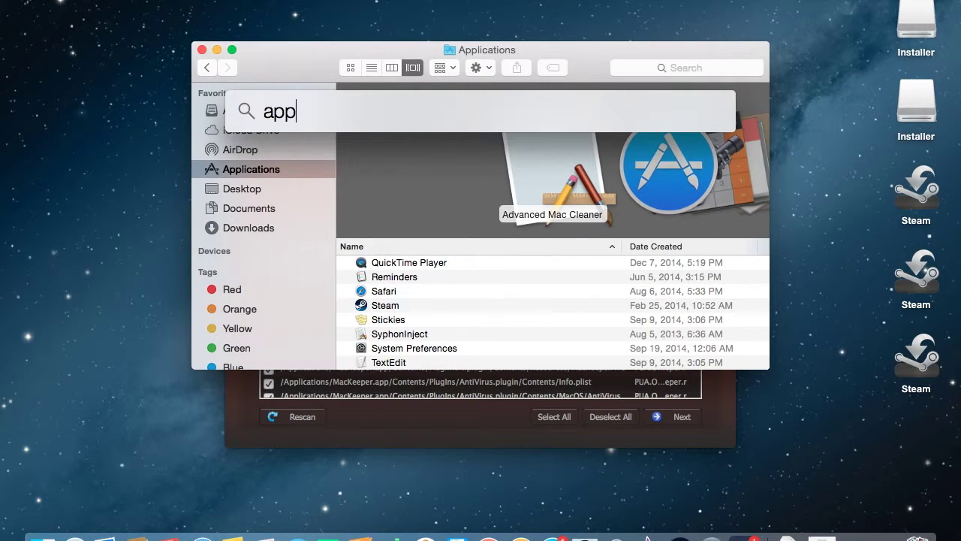
text(licartions)
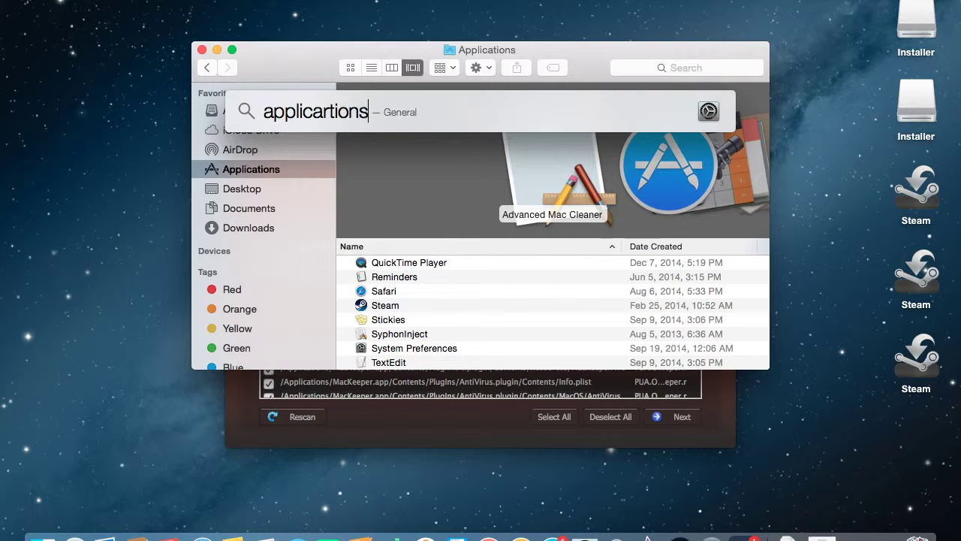
key(BackSpace)
key(BackSpace)
key(BackSpace)
key(BackSpace)
key(BackSpace)
key(BackSpace)
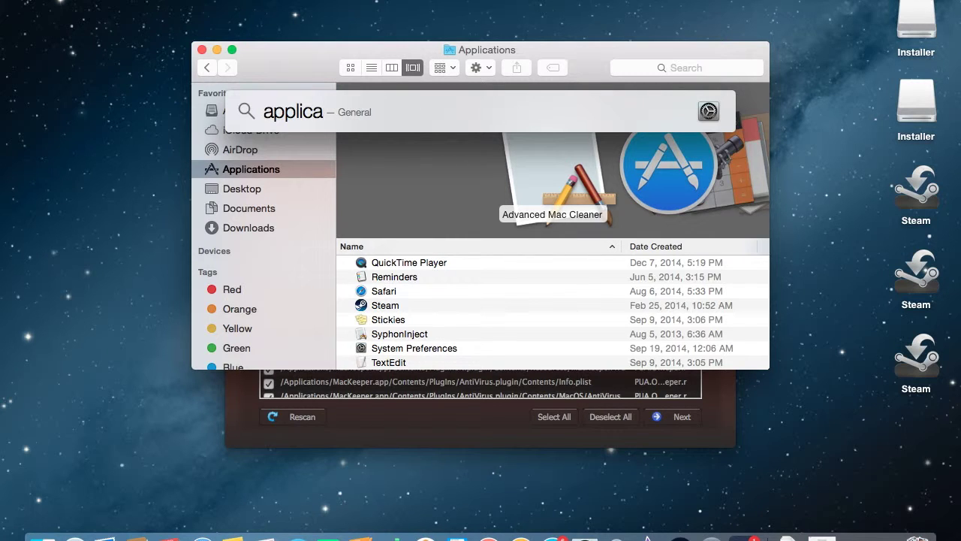
text(tions)
key(Return)
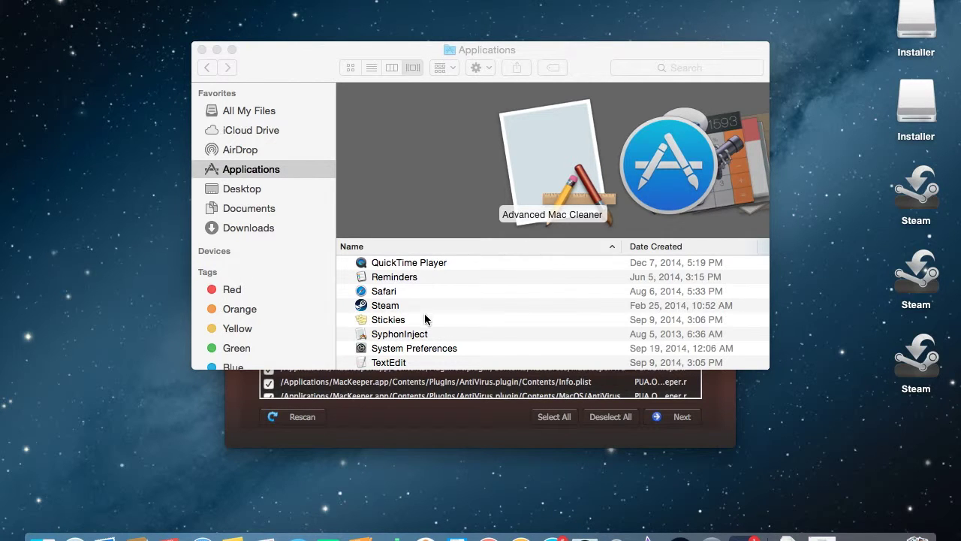
click(386, 306)
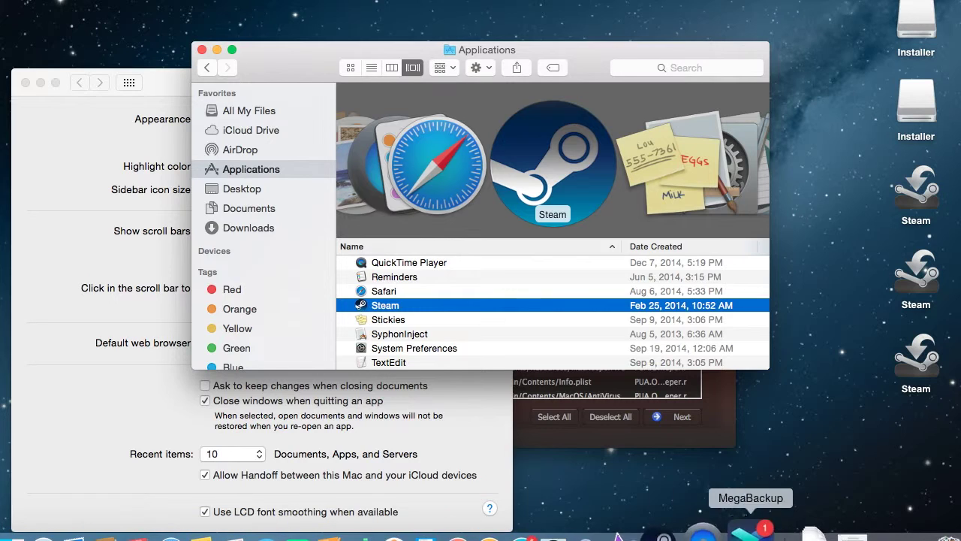
Close System Preferences, start a new Steam account and accept both agreements.
click(25, 82)
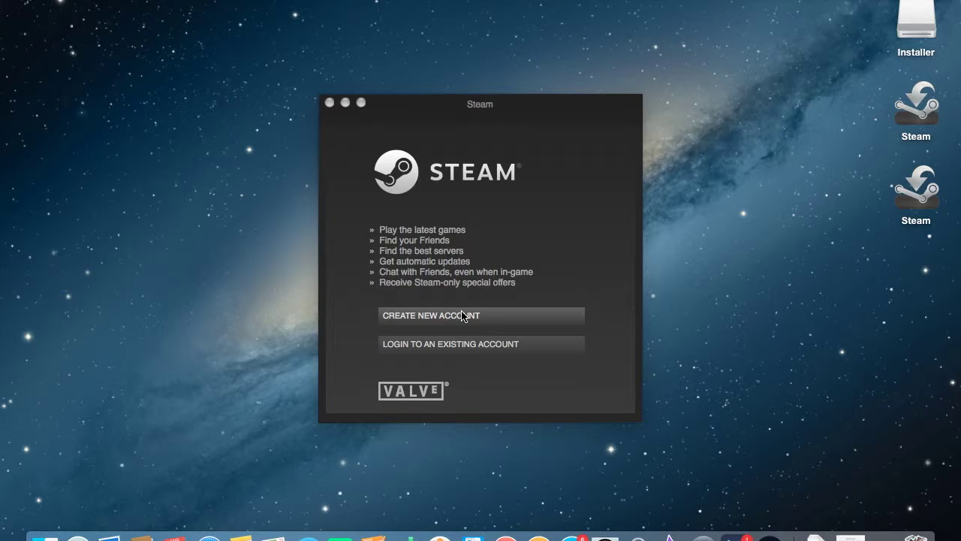
click(492, 315)
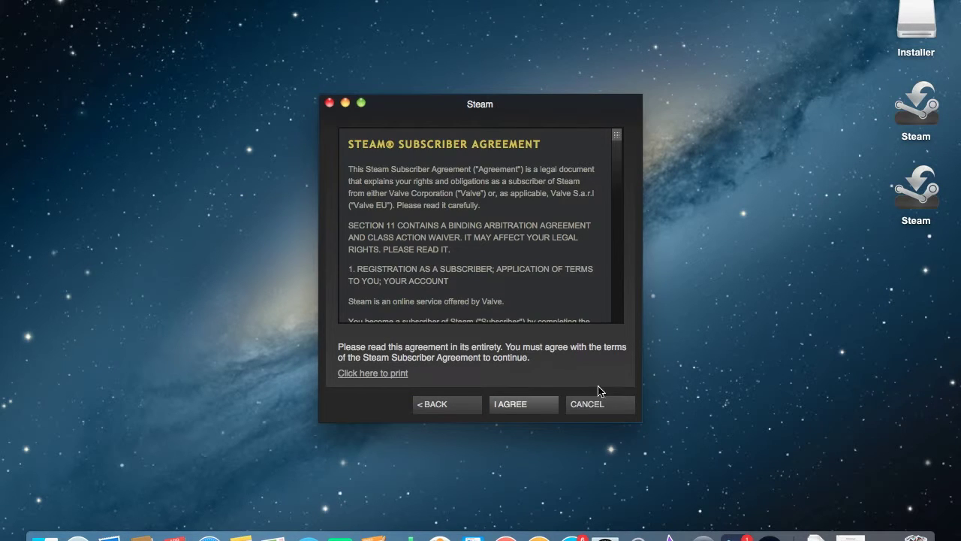
click(522, 410)
click(522, 409)
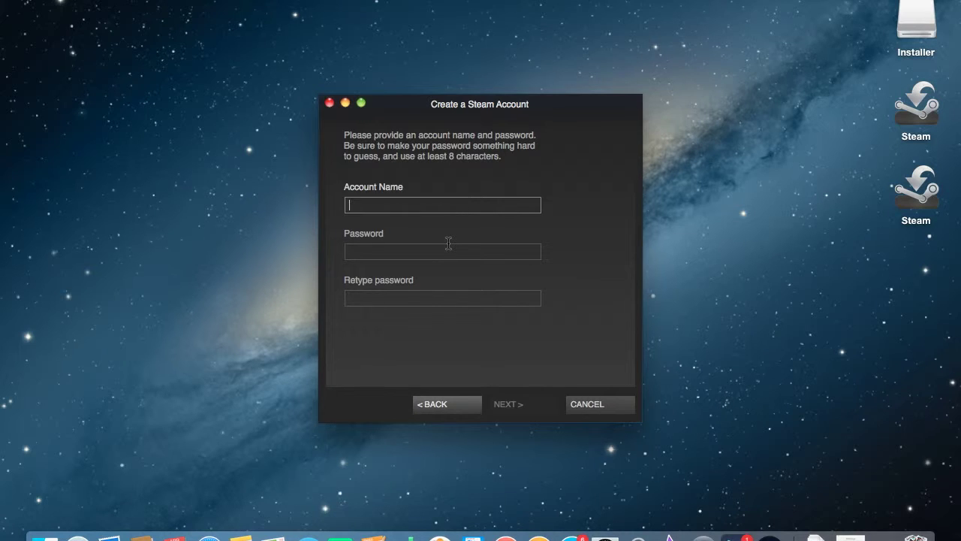
Enter the chosen account name and password, then submit the contact email address.
text(TheSleepy)
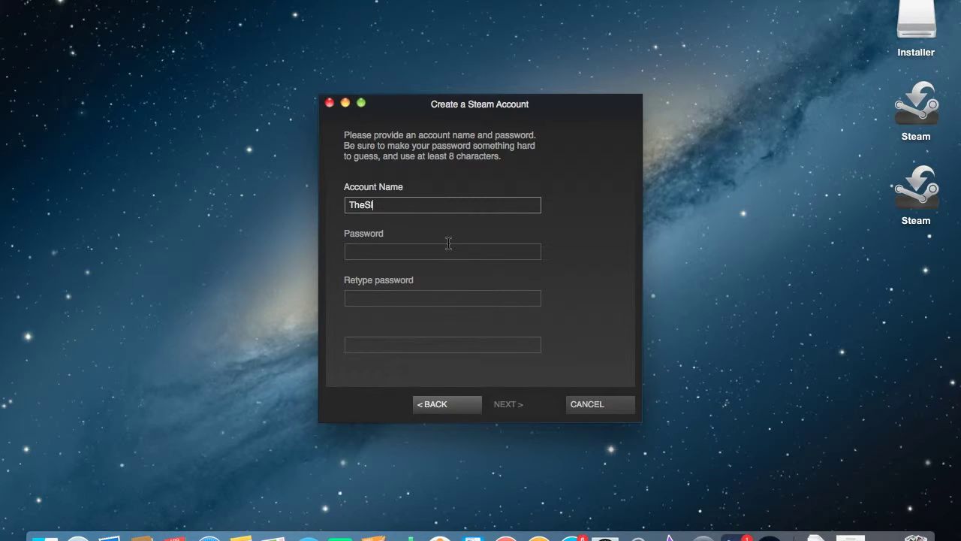
text(Slayer)
click(413, 250)
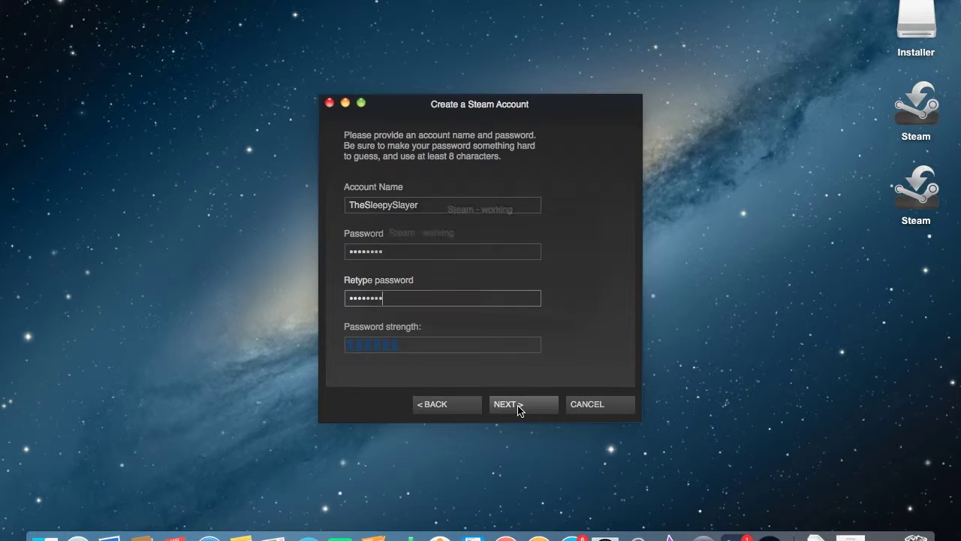
click(518, 406)
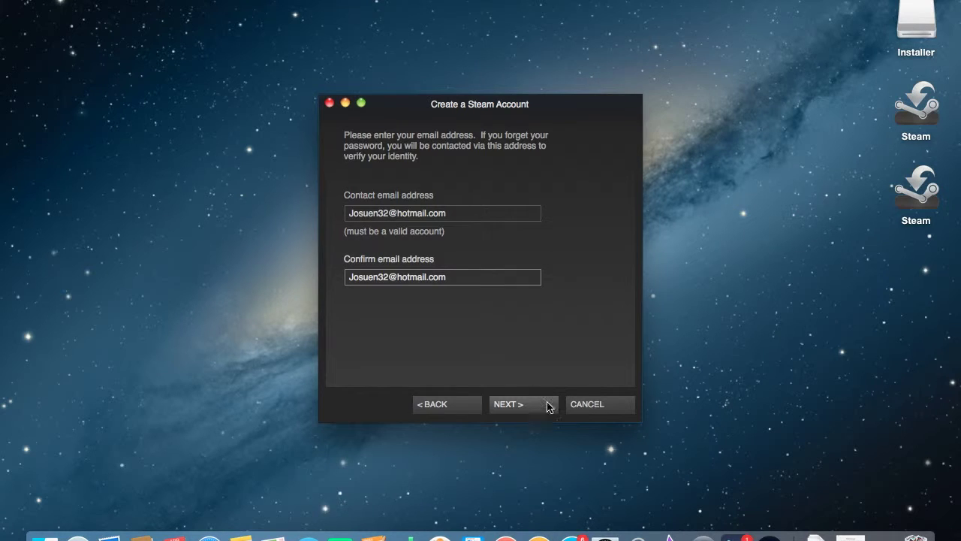
click(531, 407)
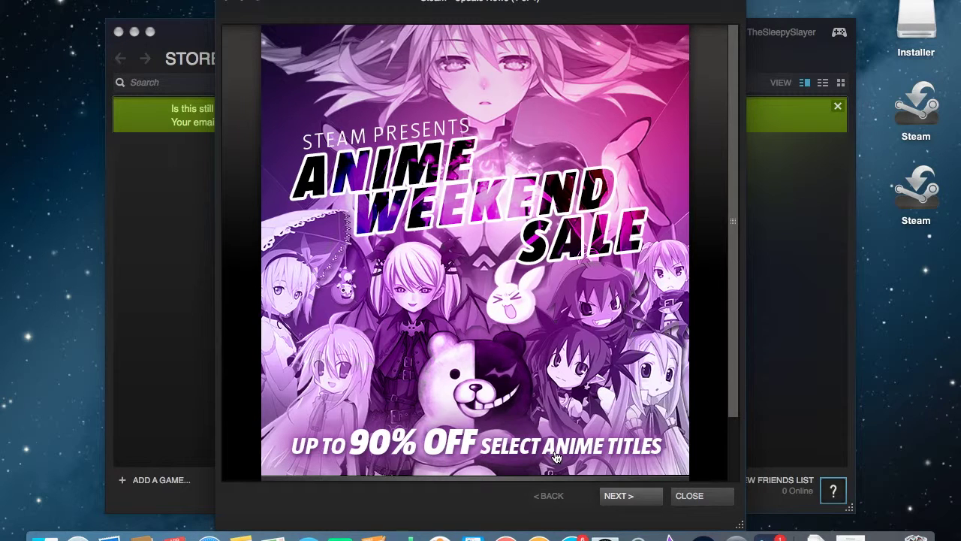
Page through the Update News items to the last one and close the popup.
click(650, 498)
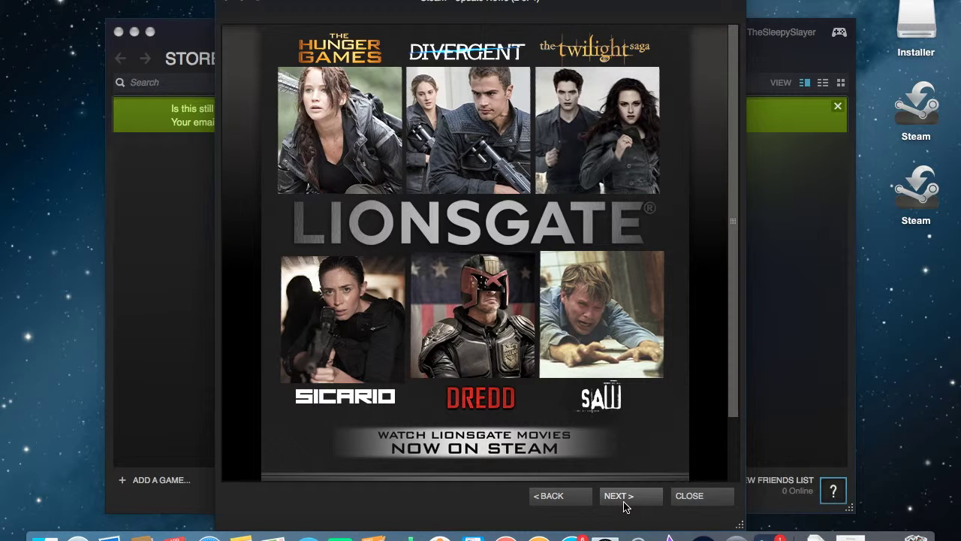
click(624, 503)
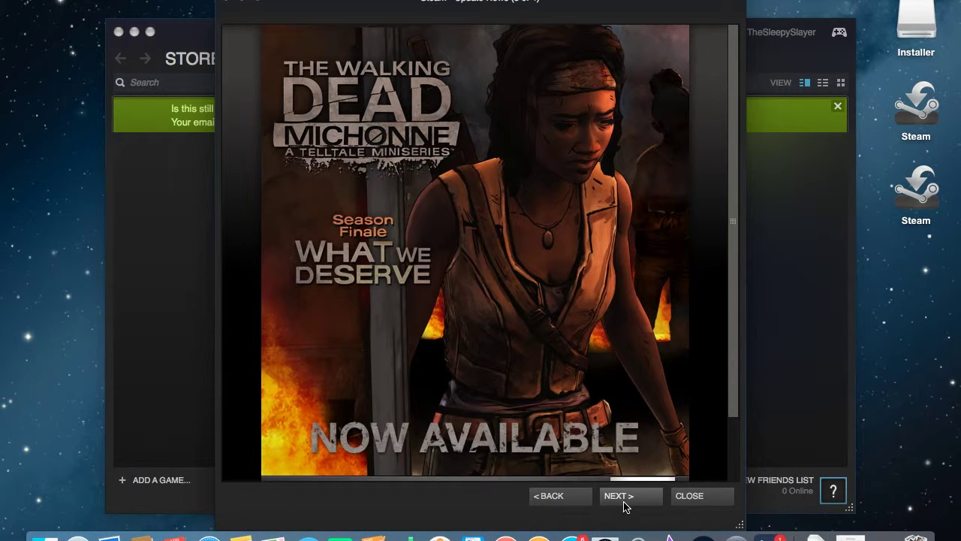
click(624, 503)
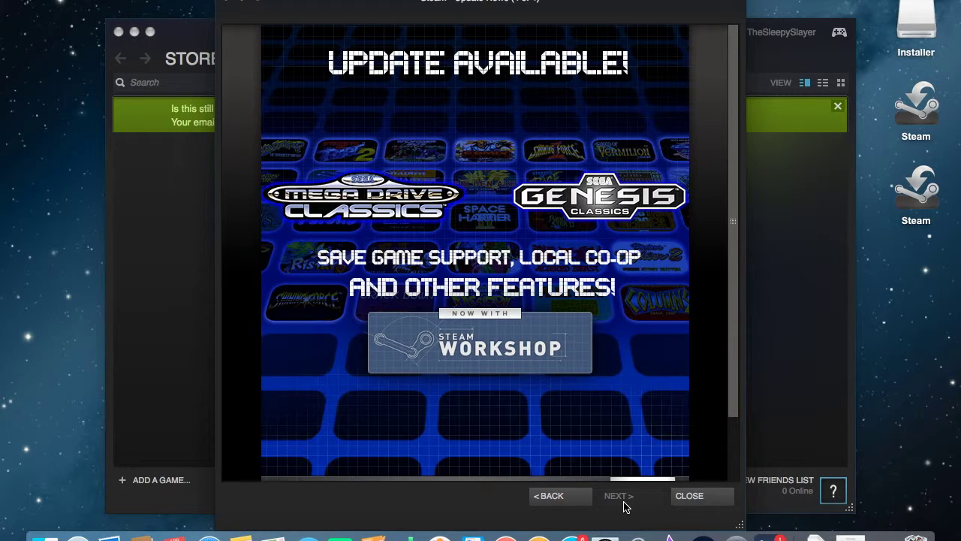
click(692, 498)
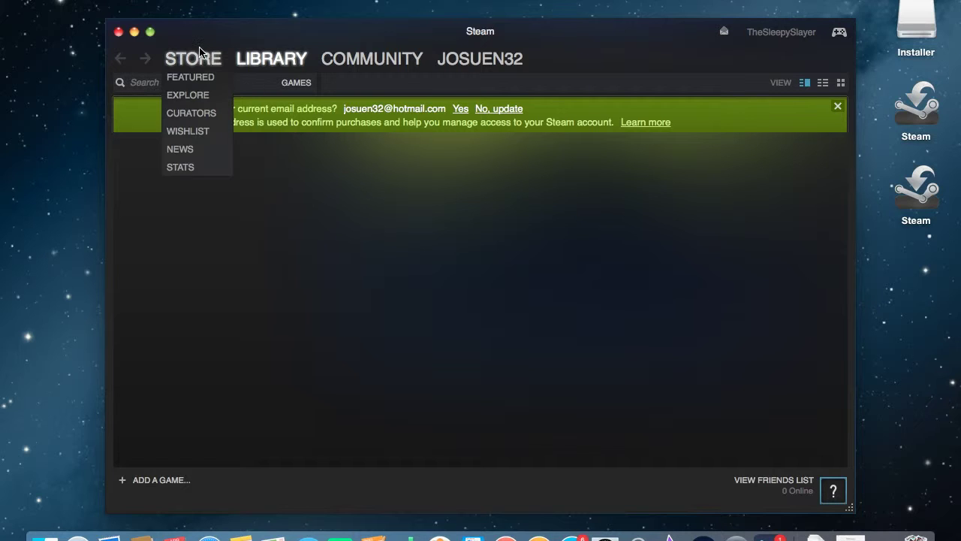
Confirm the account email is current, send the verification email and dismiss the banner.
click(461, 109)
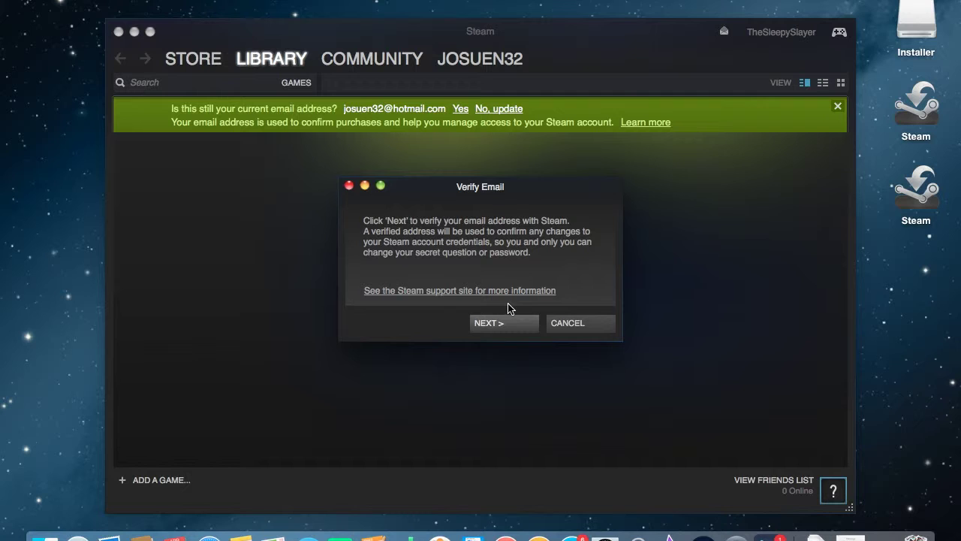
click(510, 324)
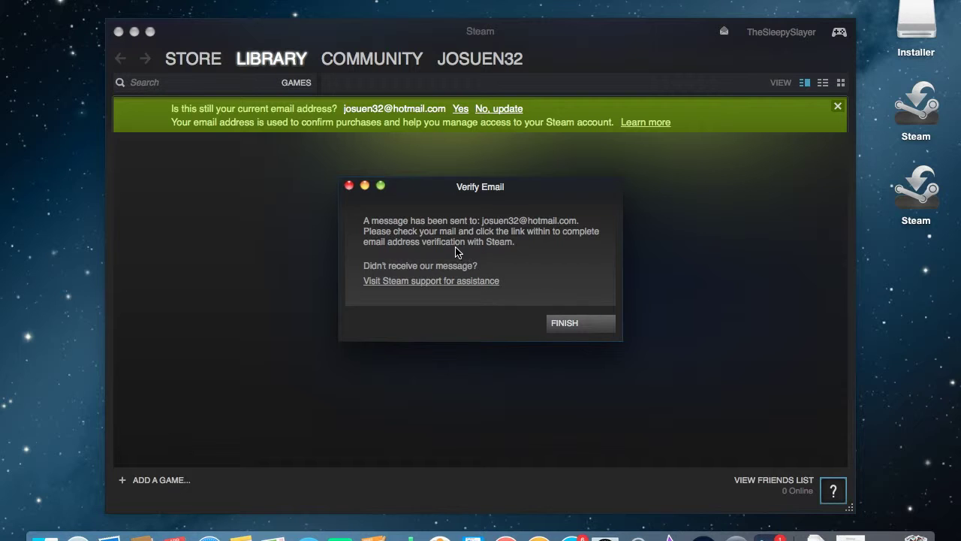
click(583, 327)
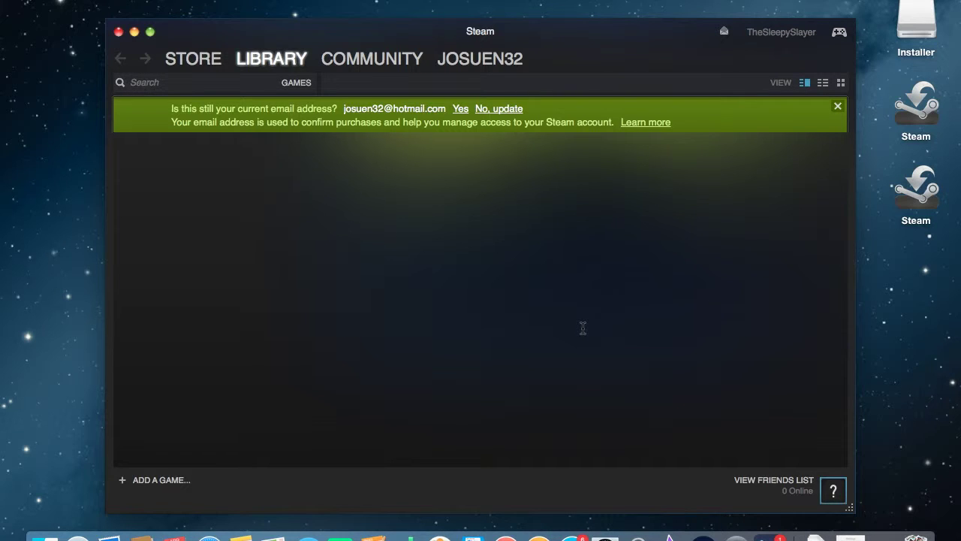
click(236, 82)
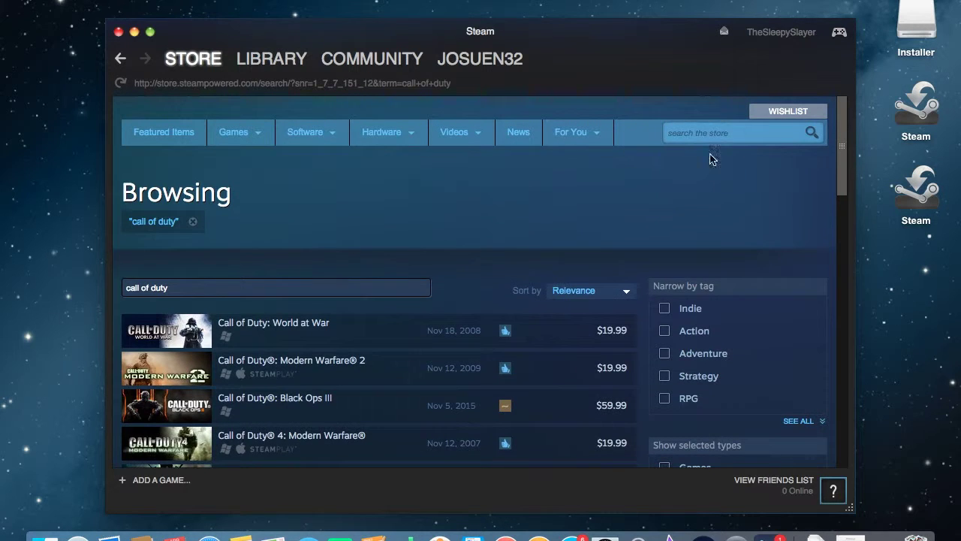
Open the Counter-Strike: Global Offensive store page from the 'counter' search suggestions.
click(728, 135)
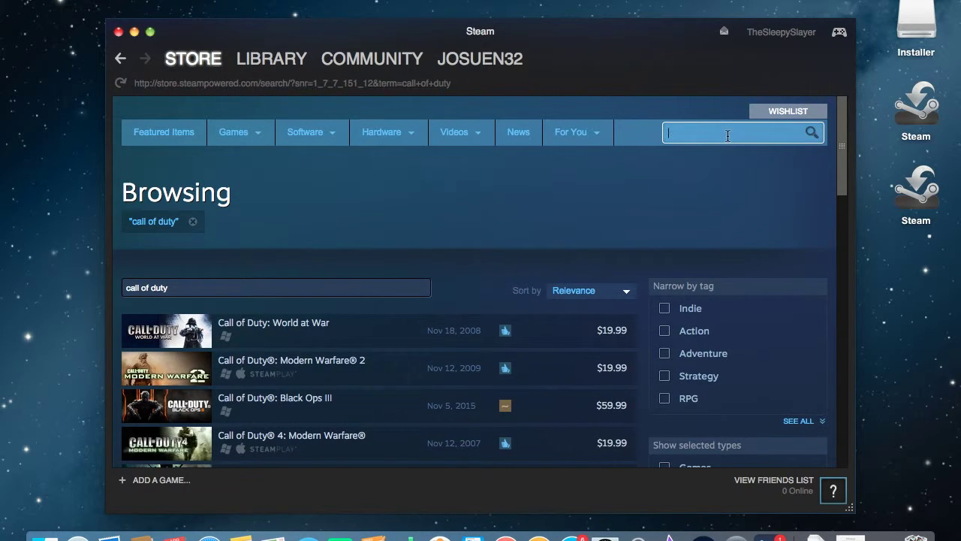
text(counter)
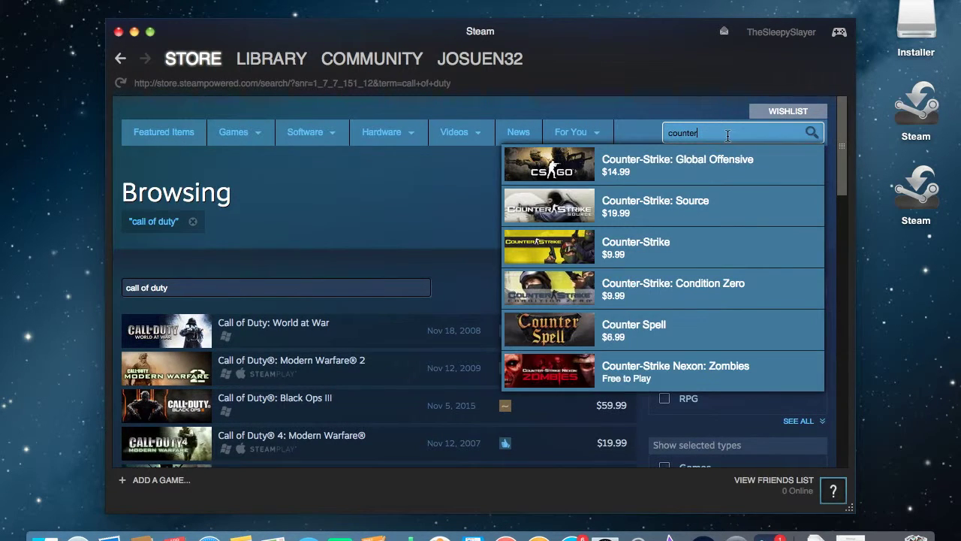
click(682, 156)
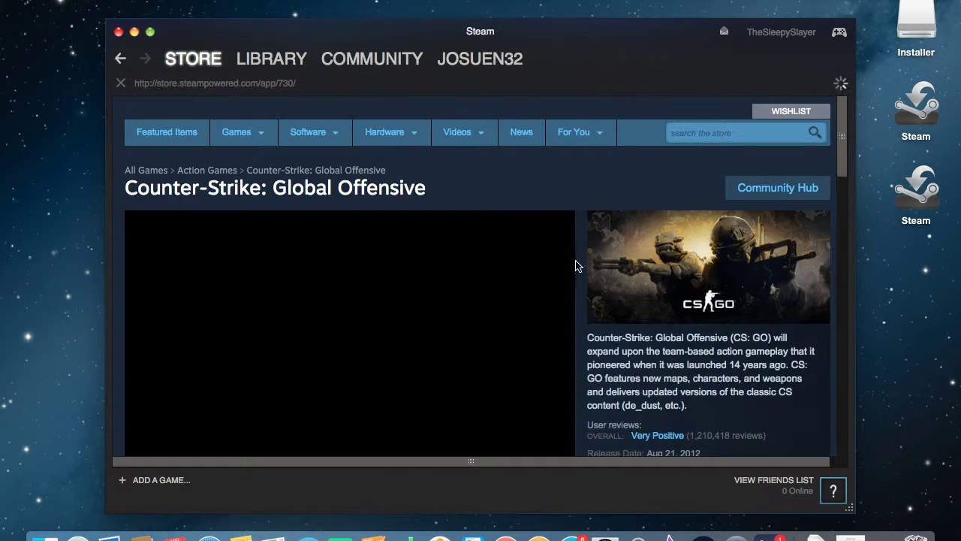
scroll(456, 350, down, 5)
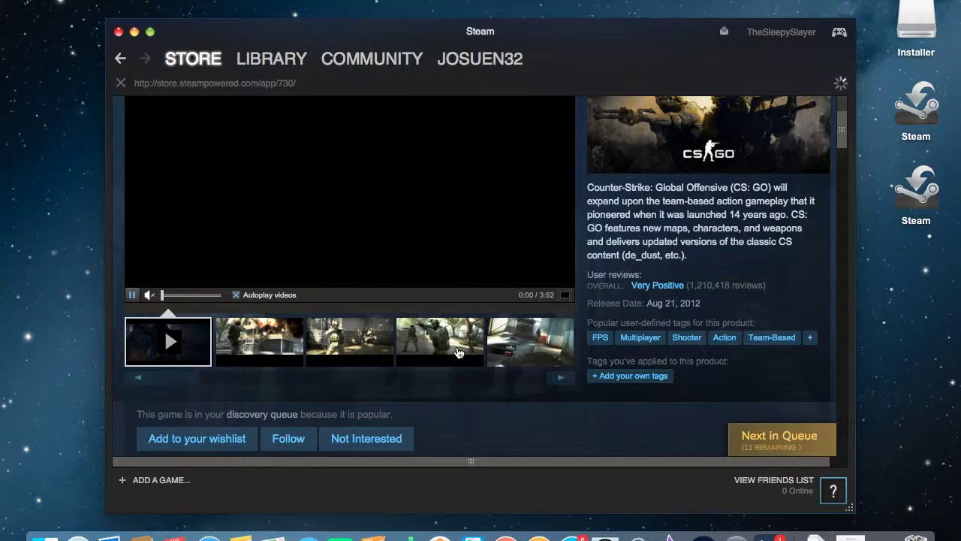
scroll(457, 347, up, 5)
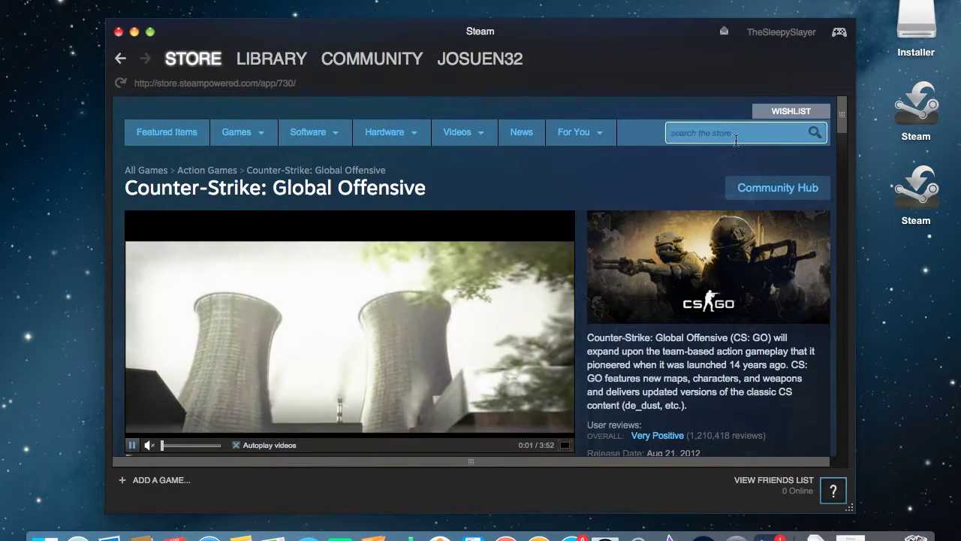
Search the store for 'counter strike global offense' and open the XCOM 2 result.
click(736, 140)
text(counter strike global offense)
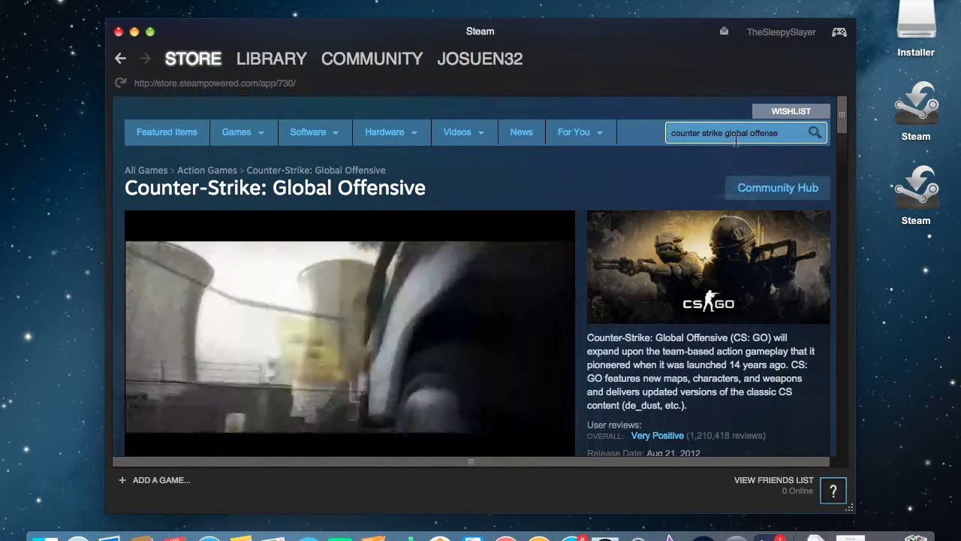
key(Return)
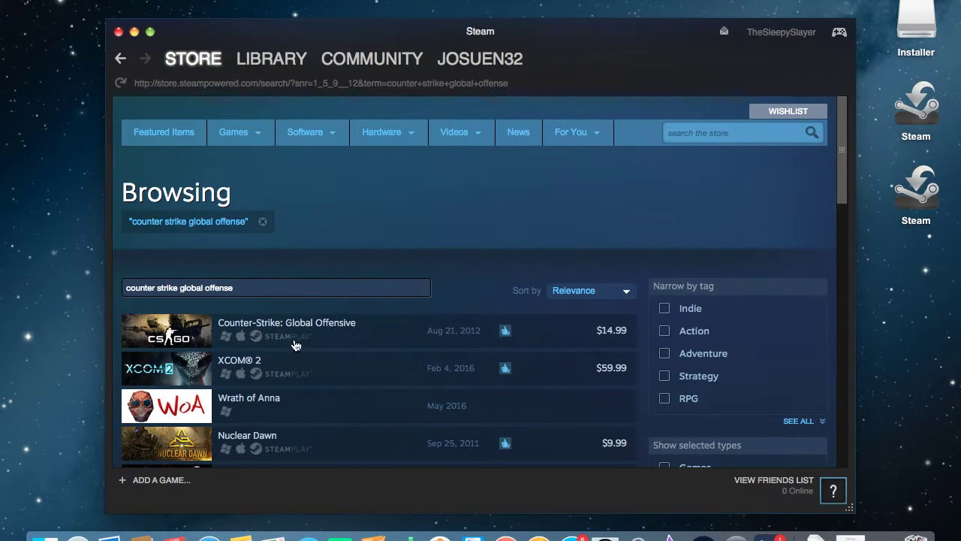
click(386, 371)
scroll(385, 370, down, 3)
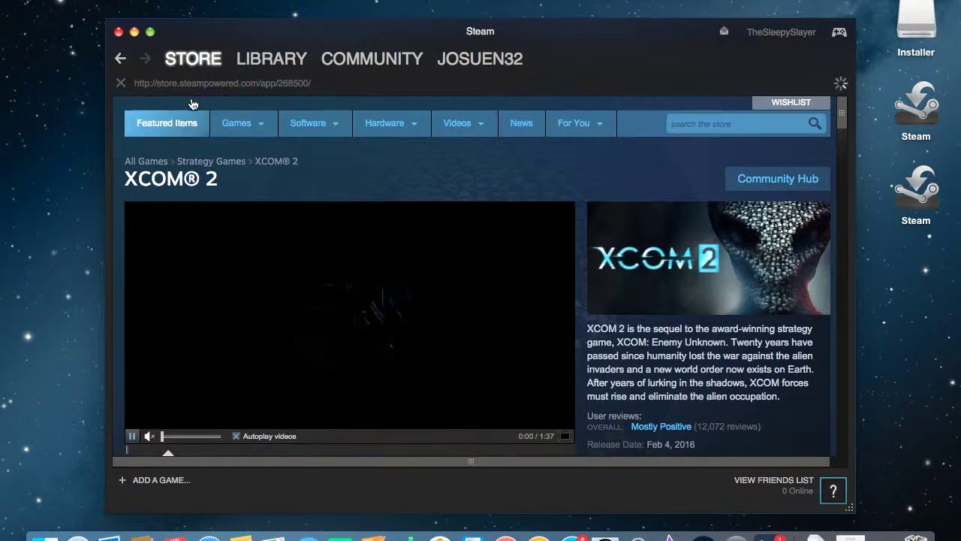
Go back to the search results and open the Counter-Strike: Global Offensive page.
click(121, 59)
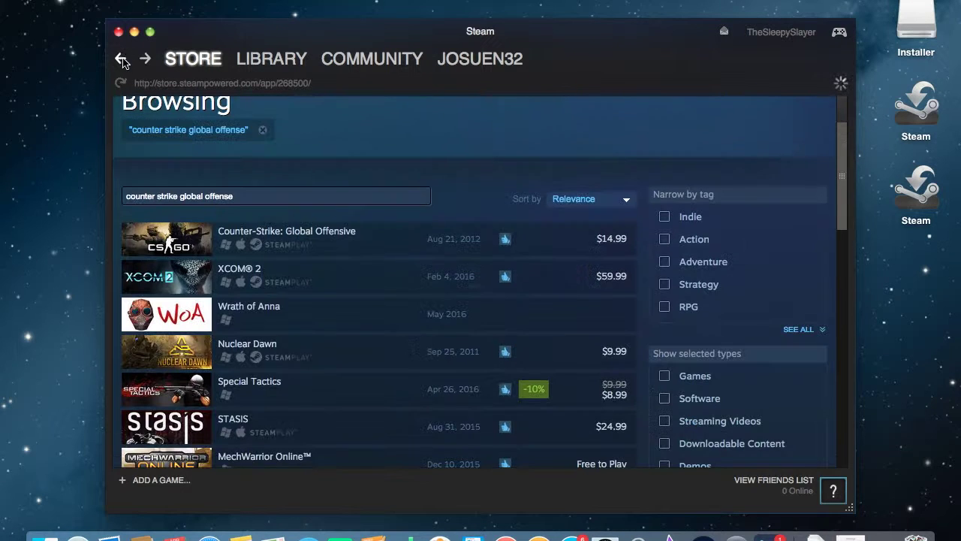
click(262, 253)
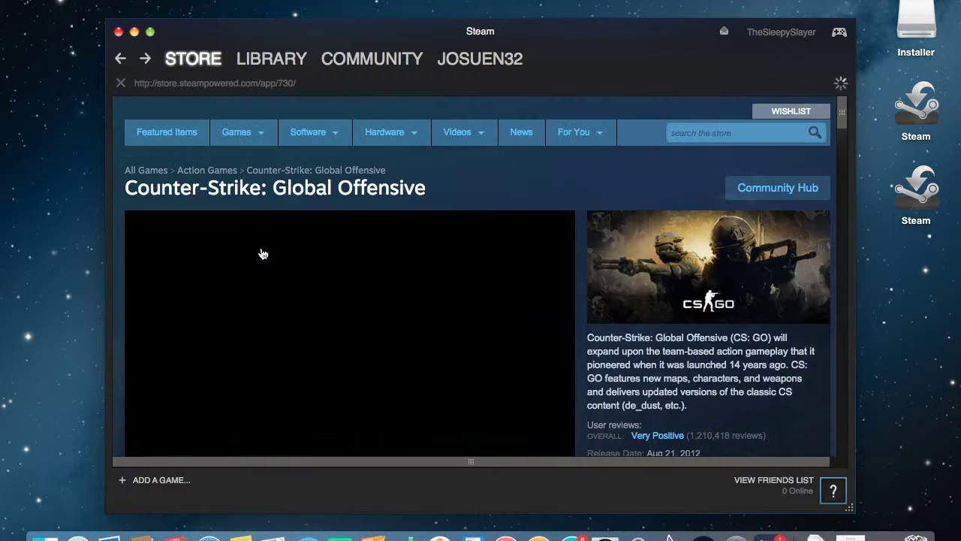
scroll(343, 288, down, 3)
scroll(344, 289, down, 2)
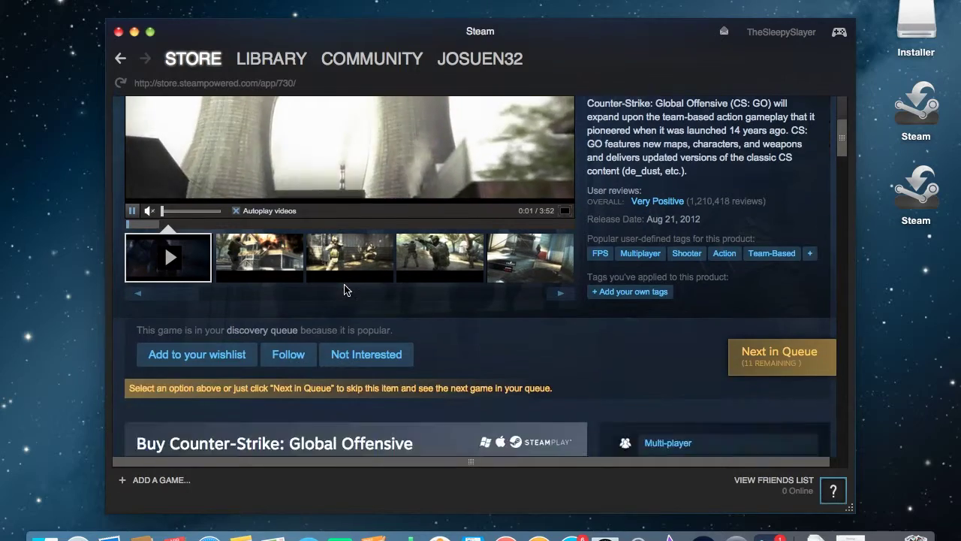
scroll(344, 289, up, 5)
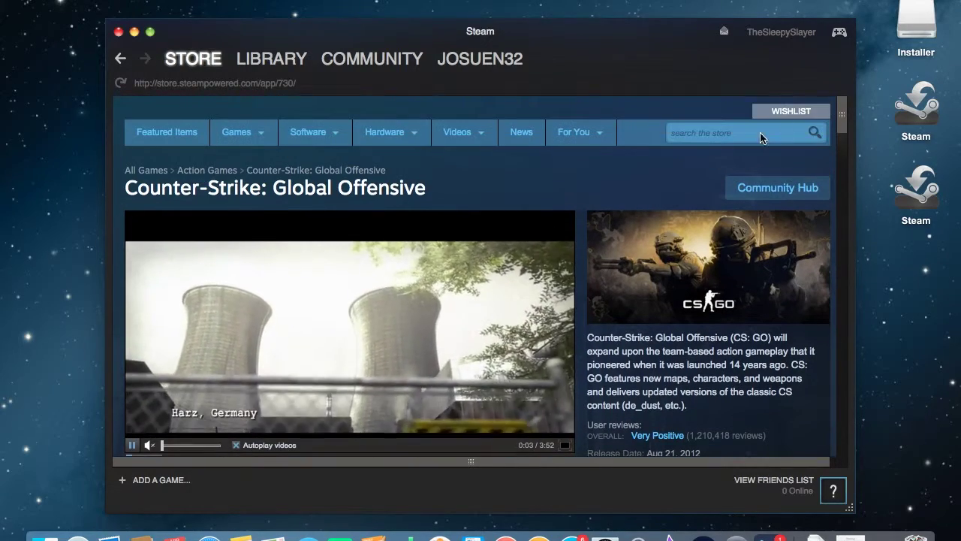
click(760, 132)
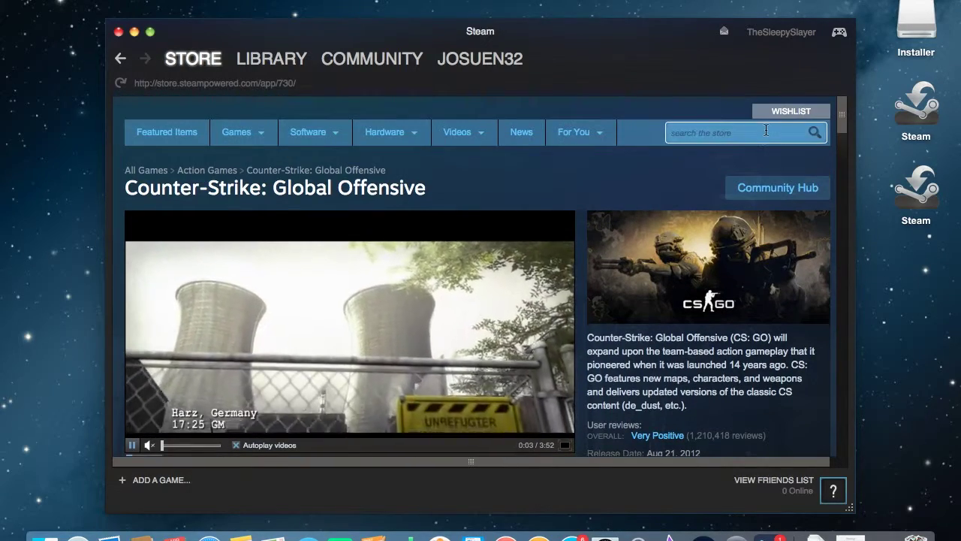
Search the Steam store for 'league of legends' and scroll through the 16 results, such as League of Mermaids and Prime World.
text(lea)
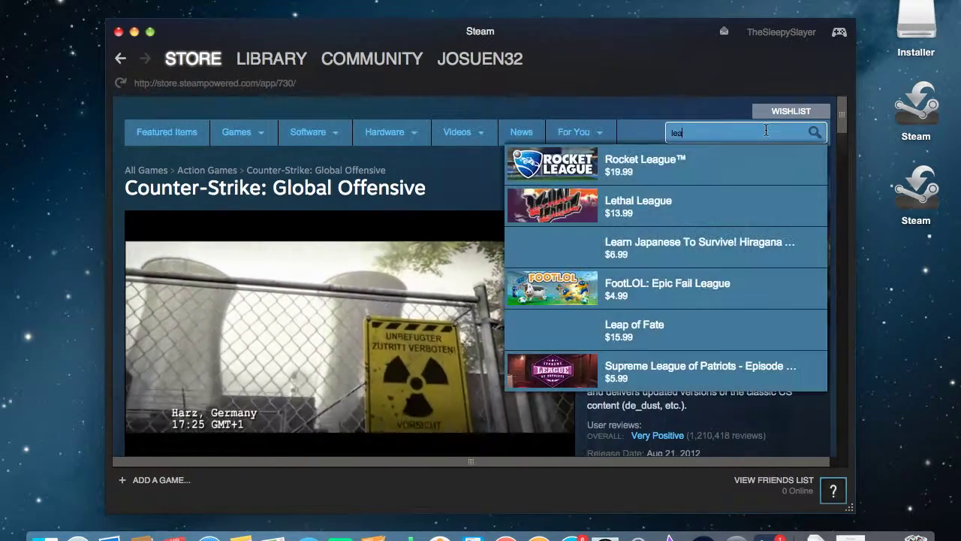
text(gue of legends)
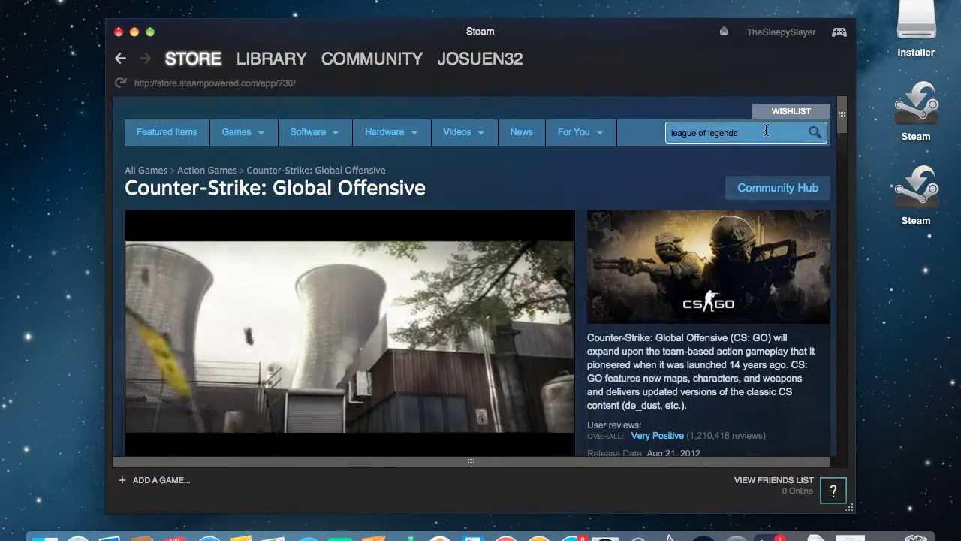
key(Return)
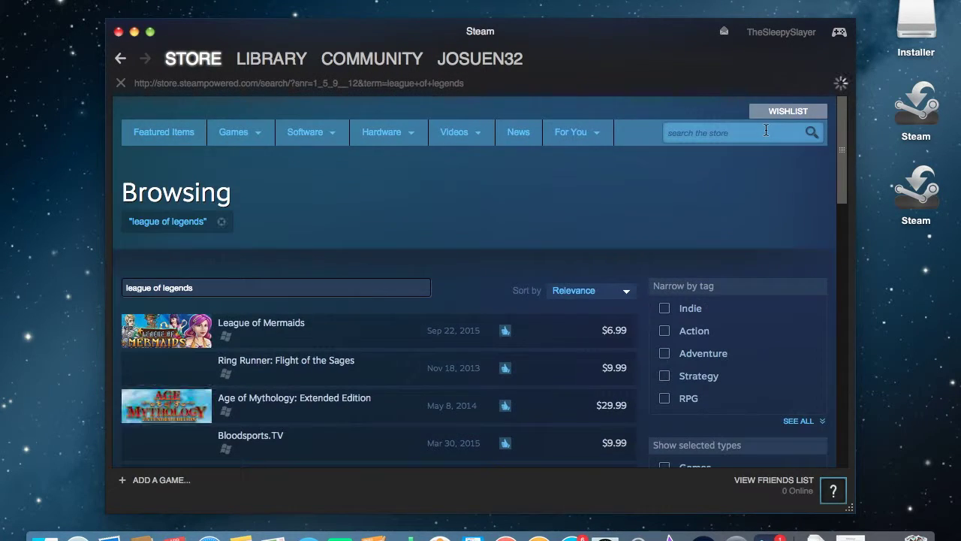
scroll(403, 361, down, 3)
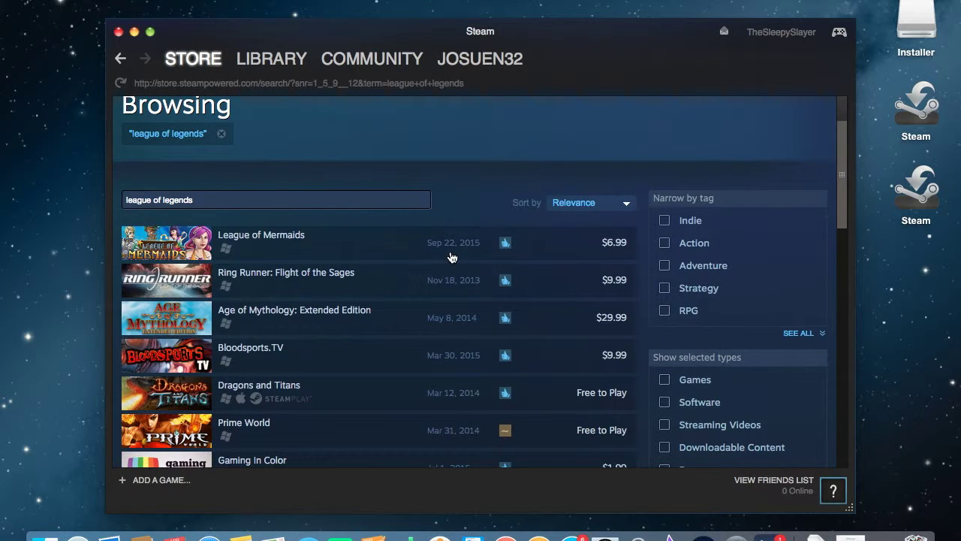
scroll(349, 425, down, 10)
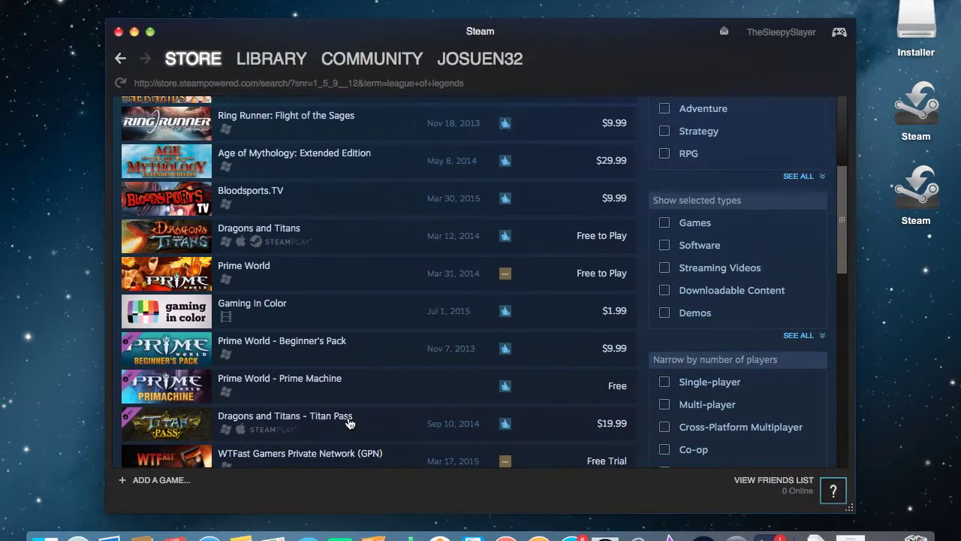
scroll(349, 425, down, 8)
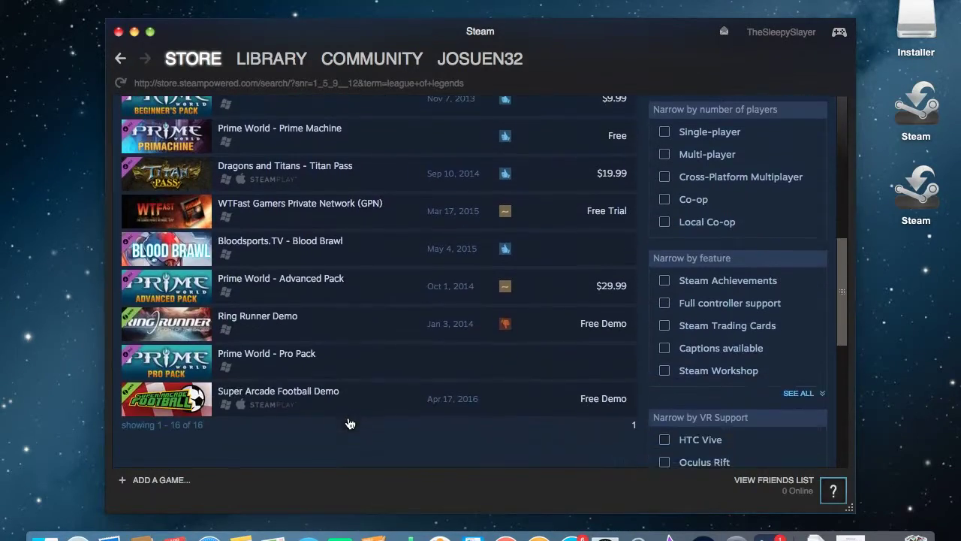
scroll(349, 422, up, 17)
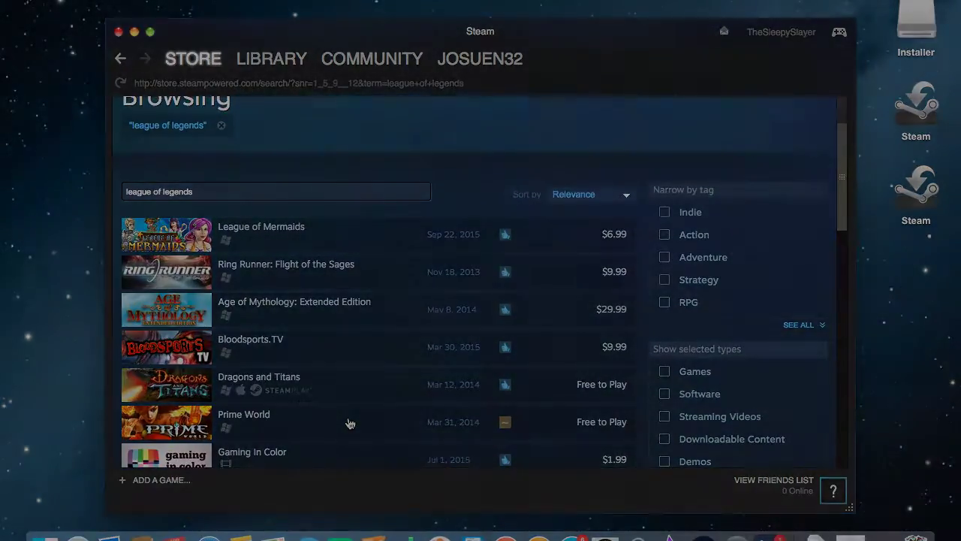